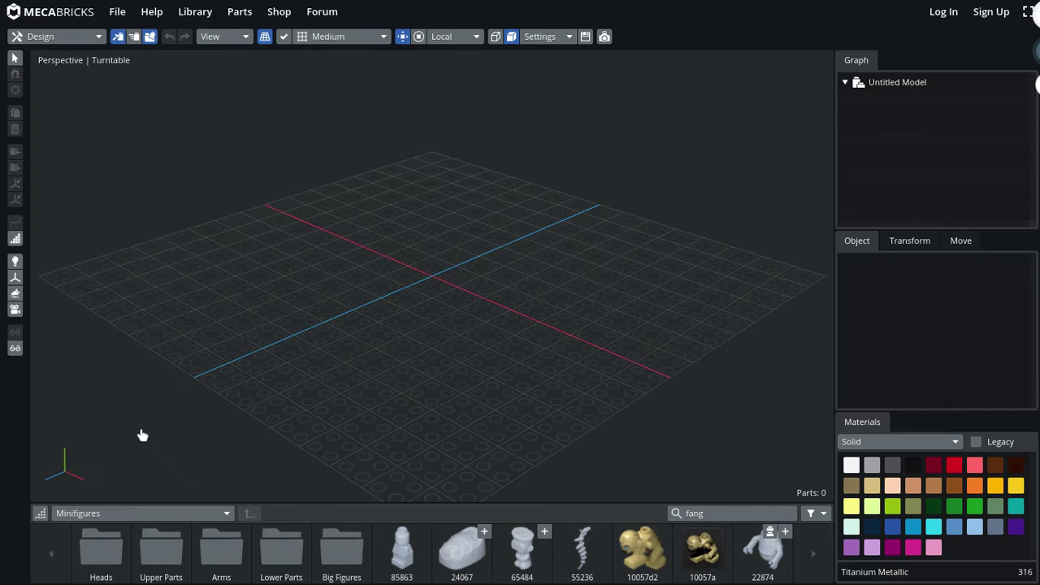
# Step: Add the black printed legs 73200a223 from the minifigure lower parts library to the empty model
pyautogui.click(806, 568)
pyautogui.click(776, 556)
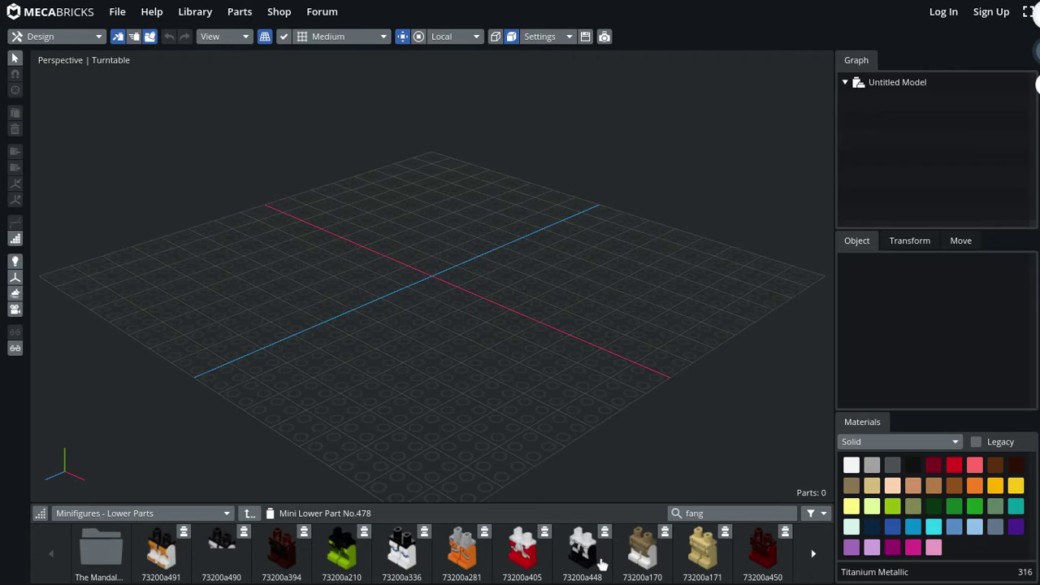
pyautogui.click(801, 569)
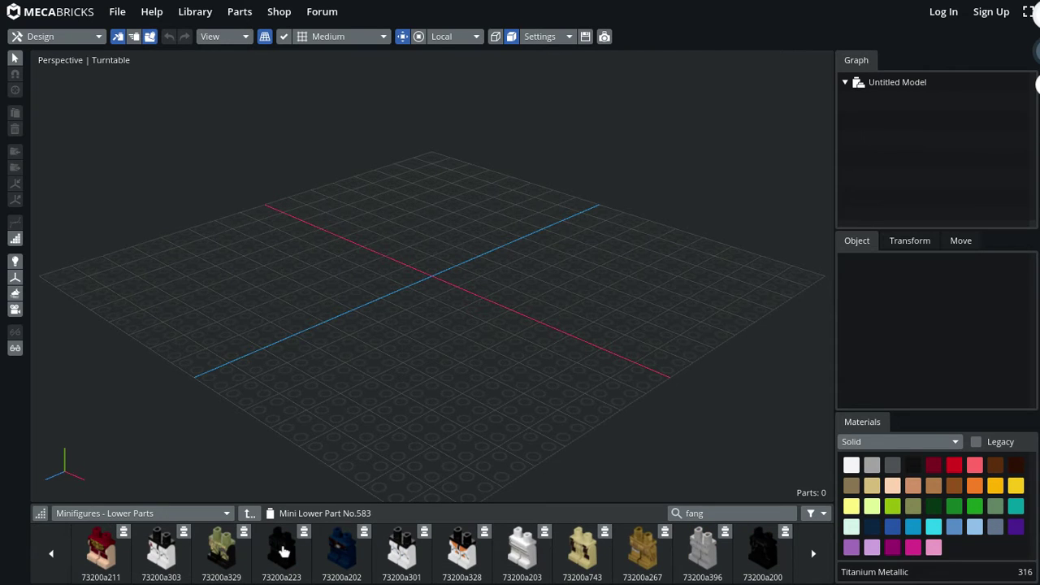
pyautogui.scroll(4, 640, 241)
pyautogui.click(640, 240)
pyautogui.scroll(3, 640, 240)
pyautogui.scroll(3, 640, 240)
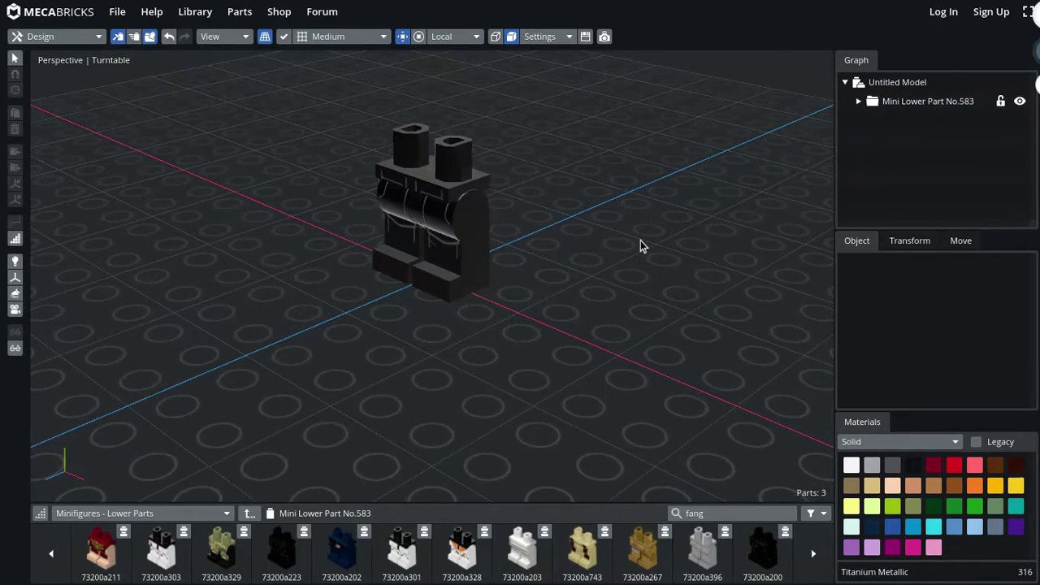
pyautogui.moveTo(640, 240); pyautogui.dragTo(704, 252, button='right')
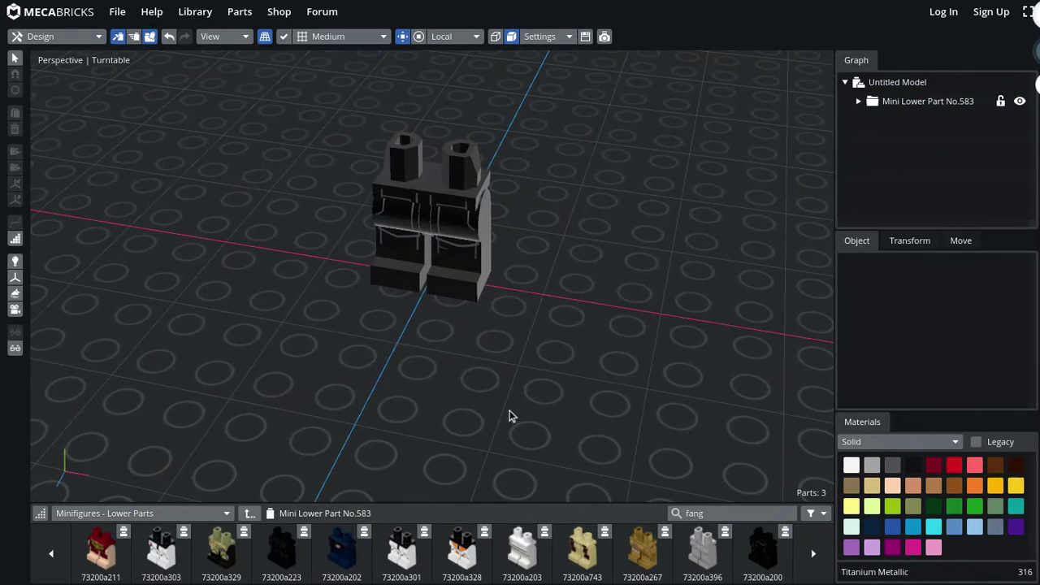
# Step: Attach the equipment belt 28791 from Minifigures - Accessories to the hips and colour it Black
pyautogui.click(172, 515)
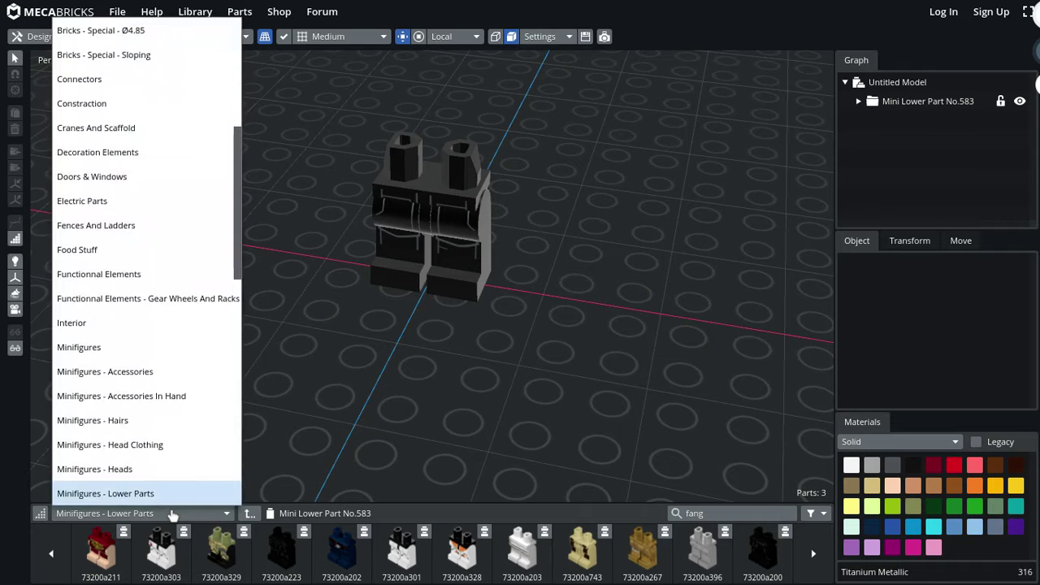
pyautogui.click(154, 372)
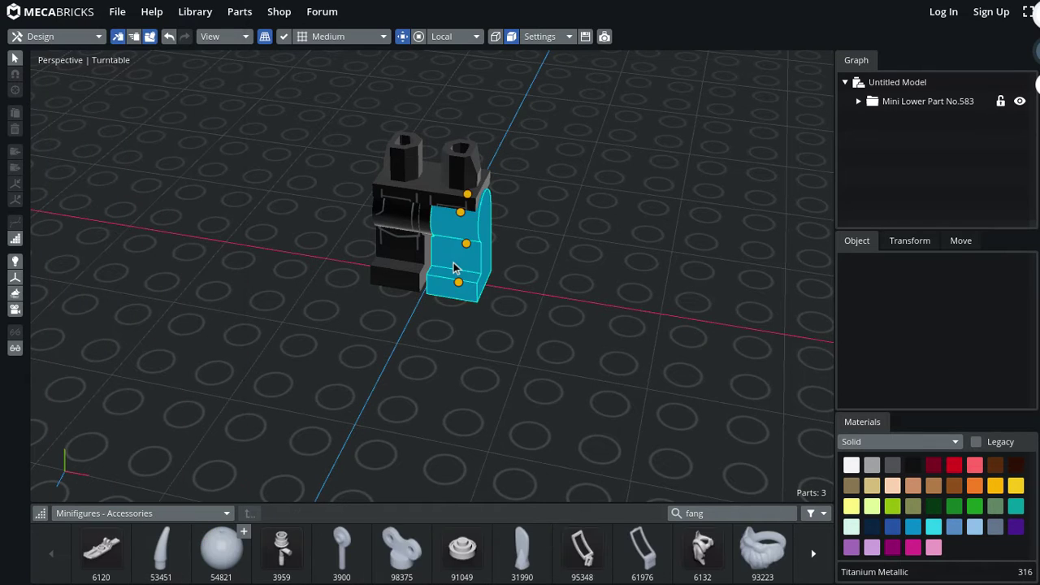
pyautogui.click(435, 185)
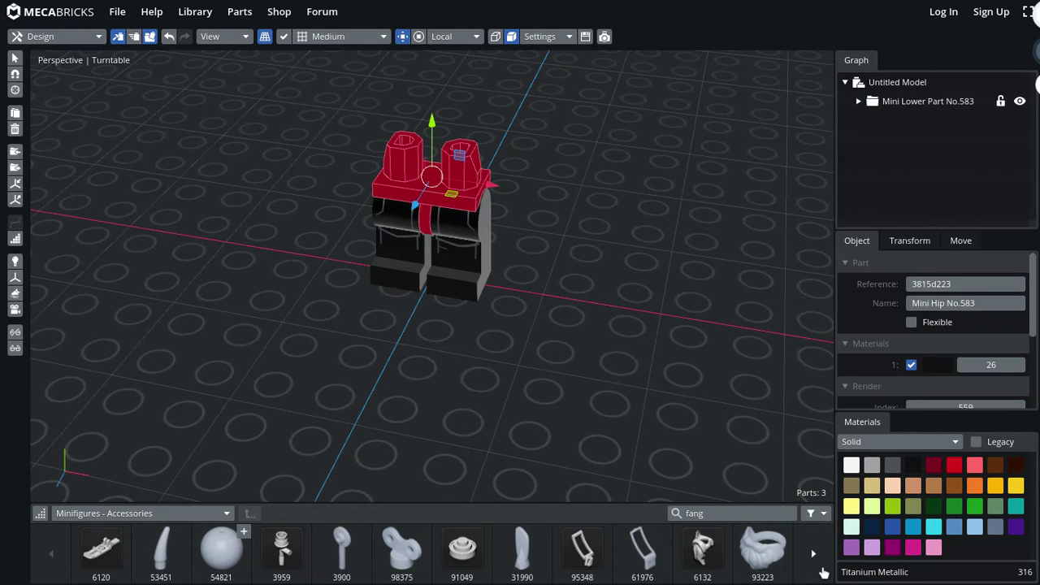
pyautogui.scroll(-1, 819, 572)
pyautogui.scroll(-1, 823, 571)
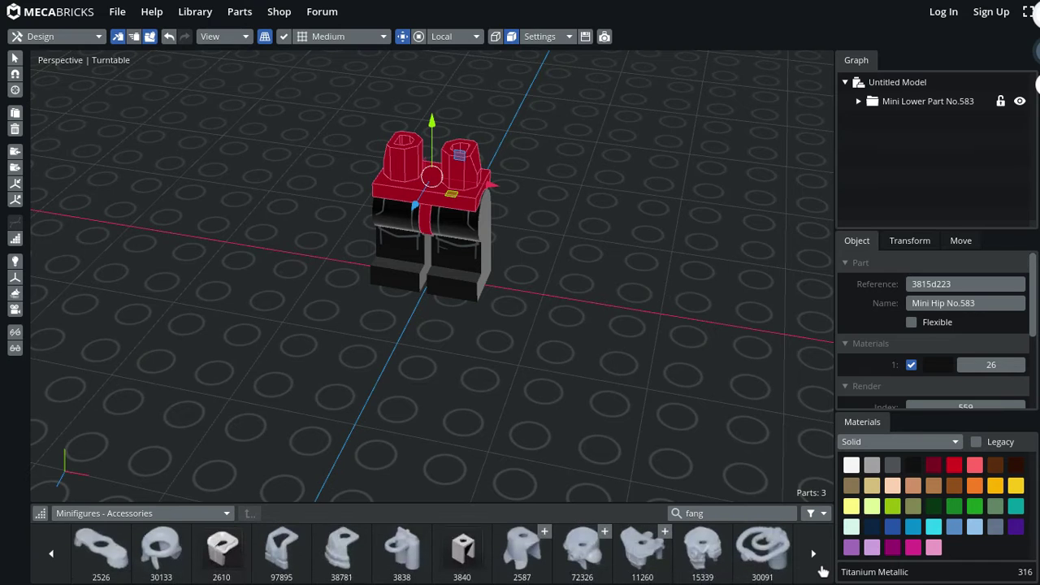
pyautogui.scroll(-1, 822, 571)
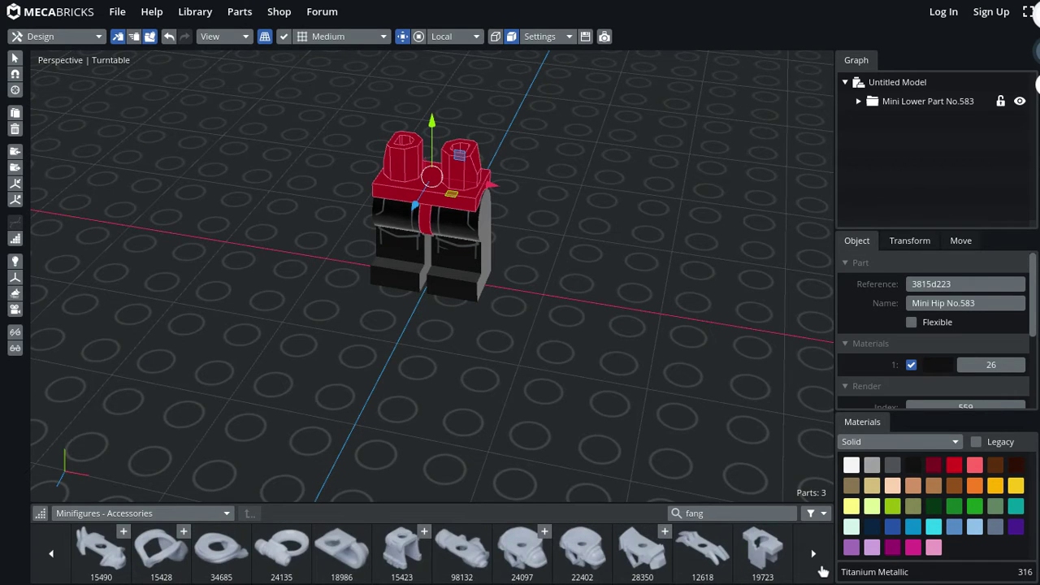
pyautogui.scroll(-1, 822, 571)
pyautogui.scroll(-1, 823, 571)
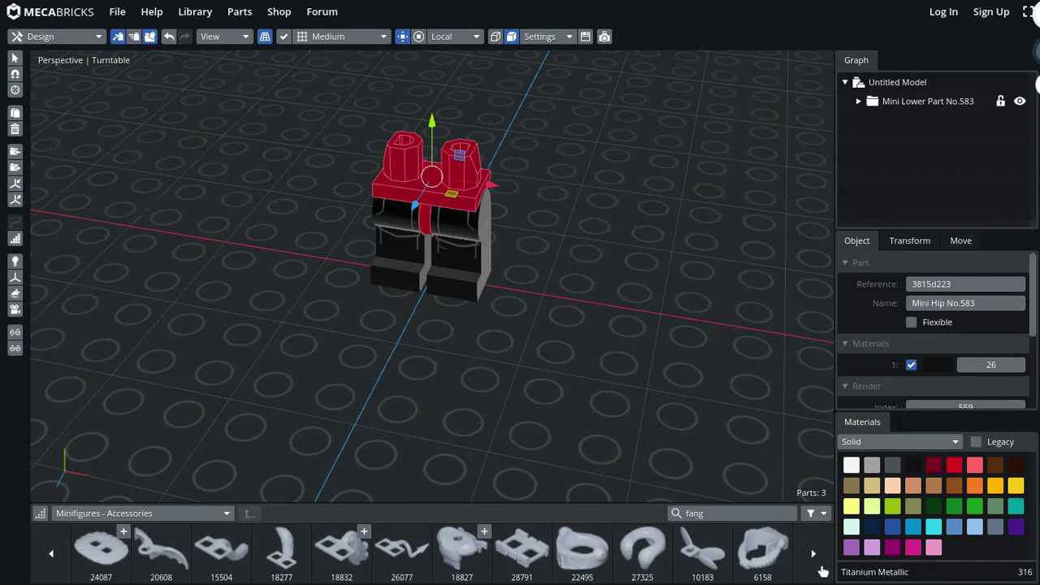
pyautogui.click(851, 505)
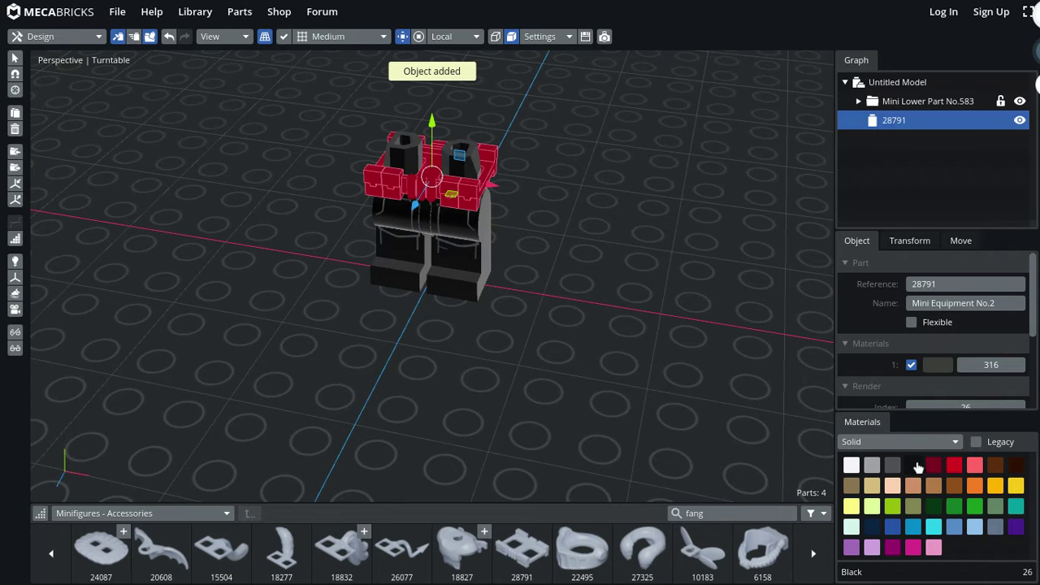
pyautogui.click(423, 350)
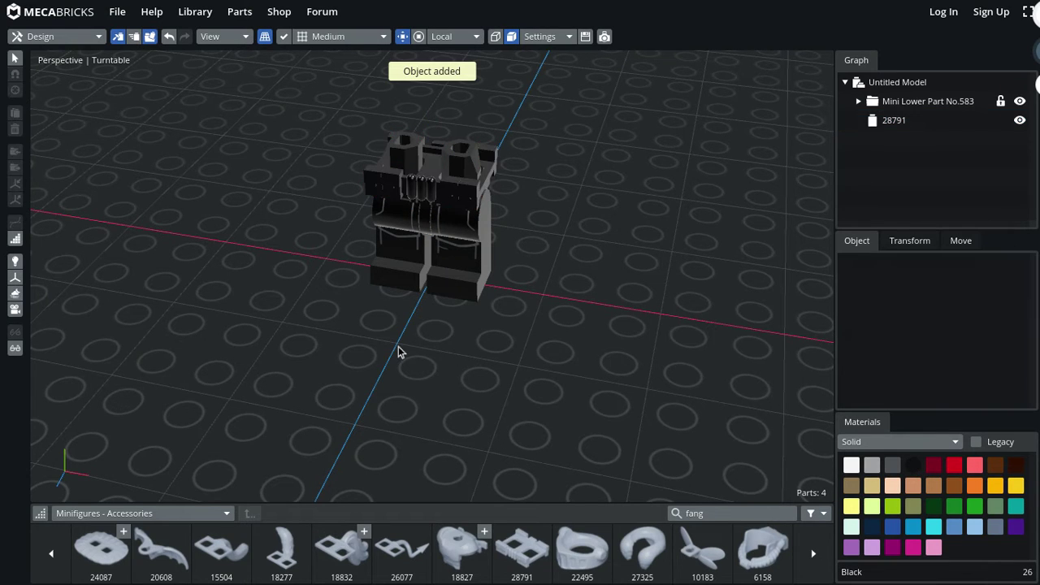
# Step: With the belt as the attachment target, open the Marvel set of Super Heroes torsos in the Minifigures - Upper Parts library
pyautogui.click(416, 195)
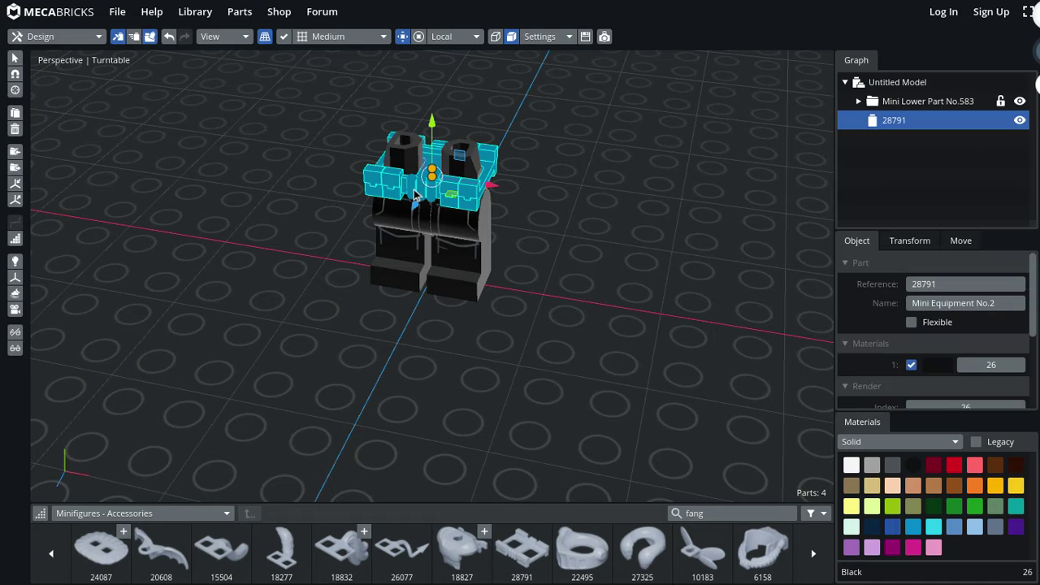
pyautogui.click(159, 514)
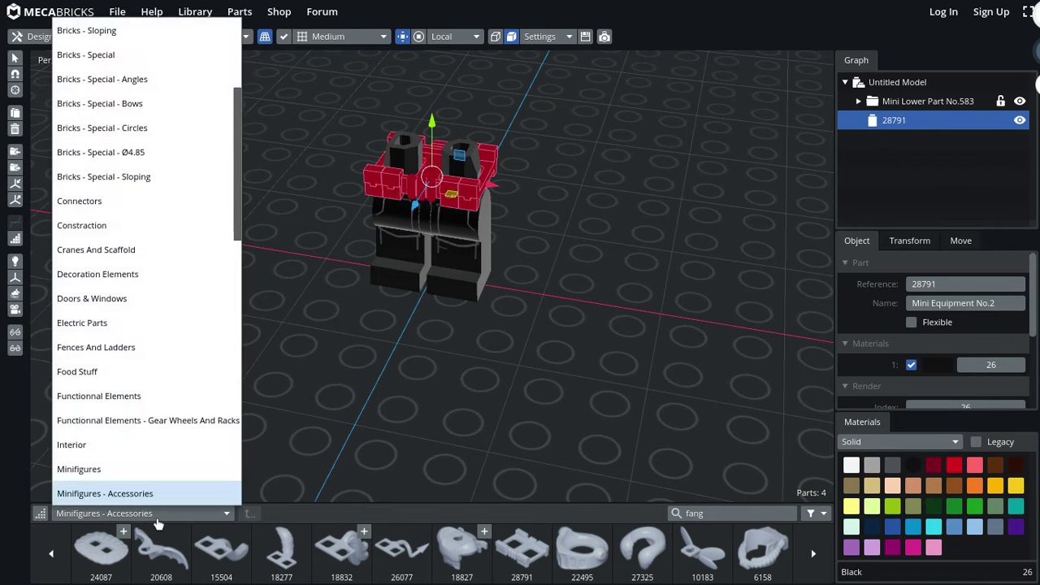
pyautogui.scroll(-1, 122, 493)
pyautogui.press('Down')
pyautogui.press('Down')
pyautogui.press('Down')
pyautogui.press('Down')
pyautogui.press('Down')
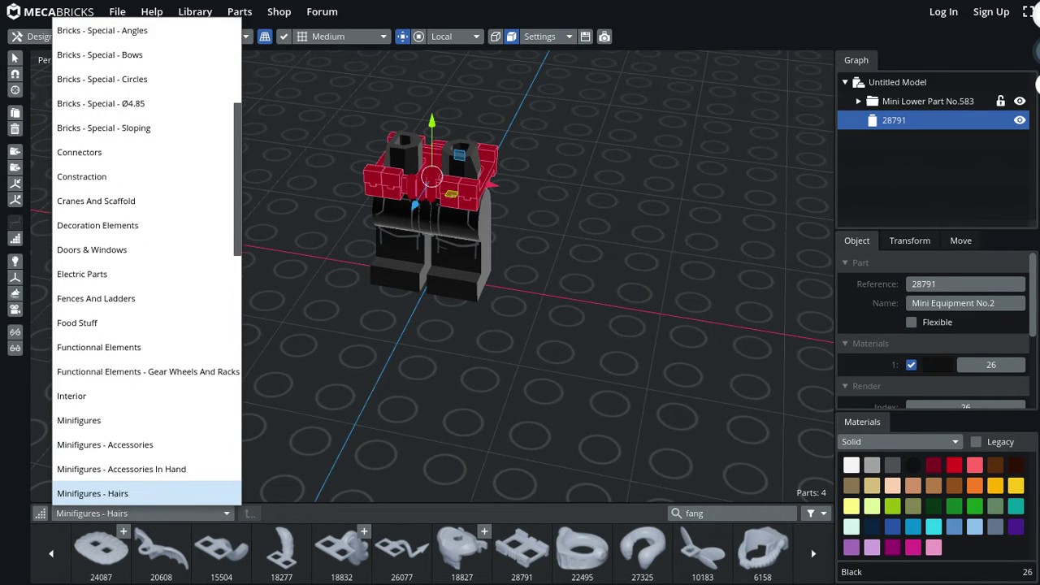
pyautogui.press('Return')
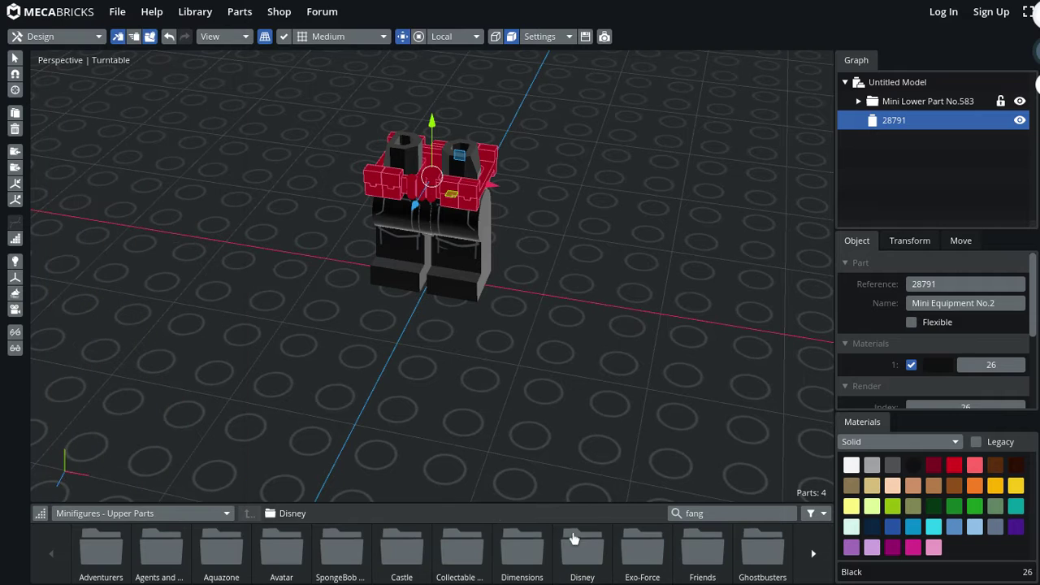
pyautogui.click(806, 557)
pyautogui.click(802, 559)
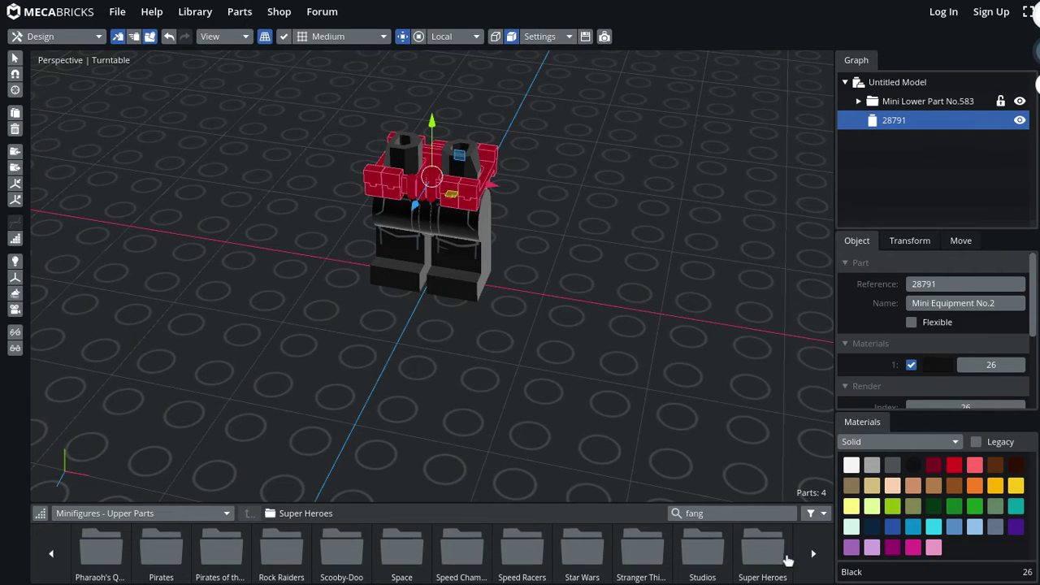
pyautogui.click(782, 560)
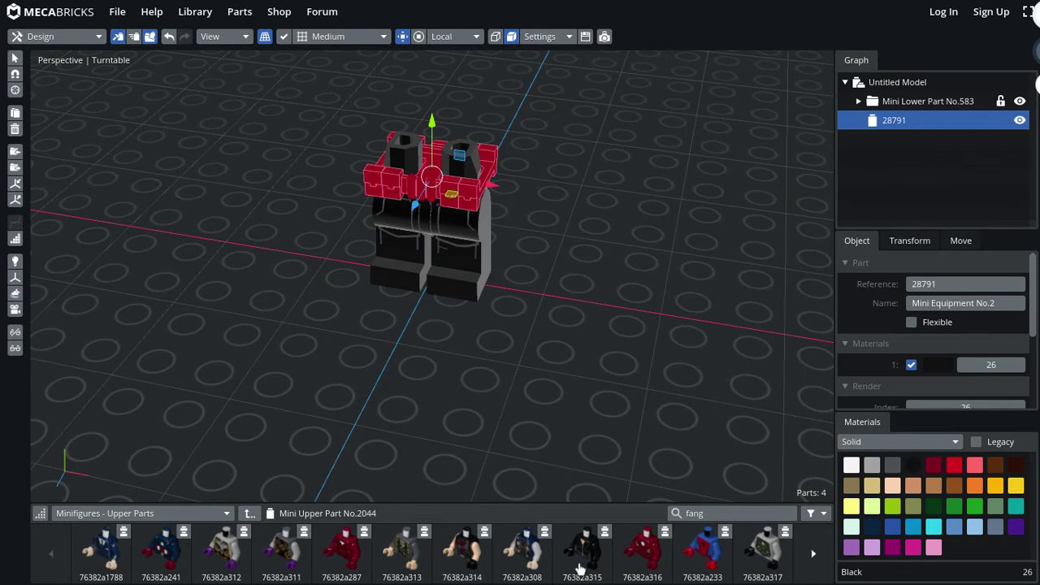
# Step: Find the black torso with the white spider emblem, 76382a1375, and place it on top of the belt
pyautogui.click(817, 551)
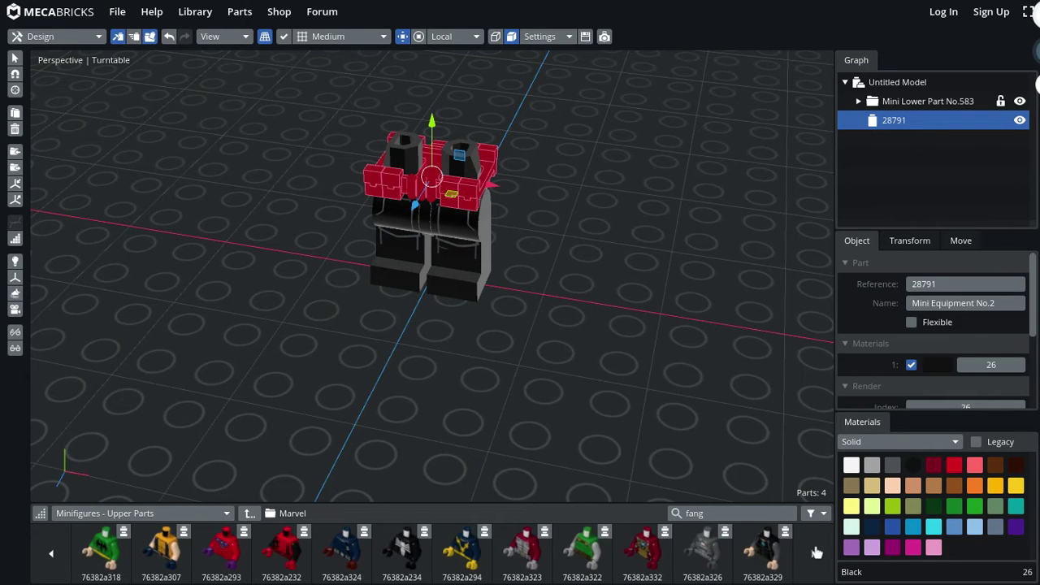
pyautogui.click(817, 552)
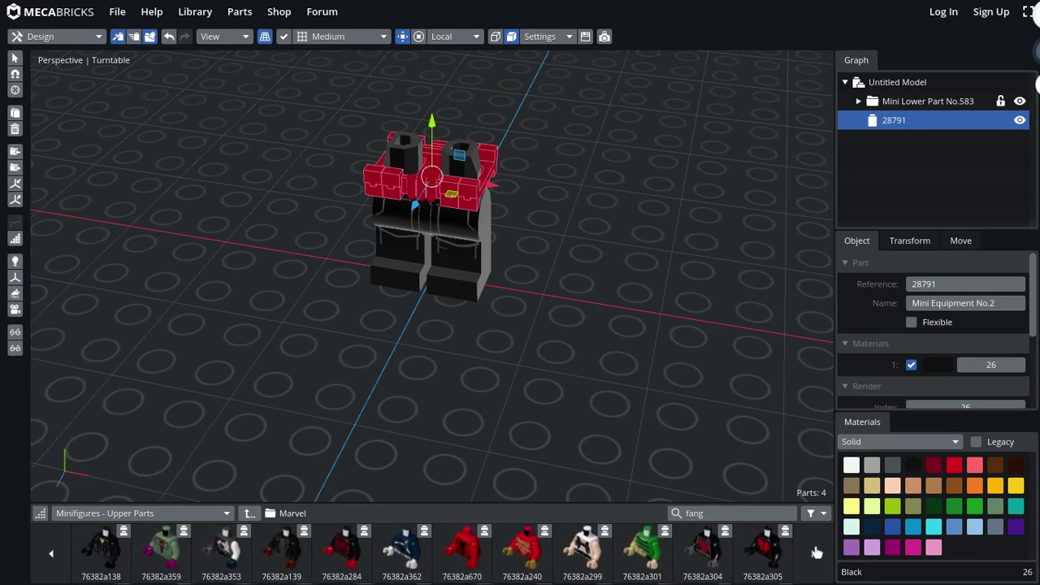
pyautogui.click(817, 551)
pyautogui.click(818, 551)
pyautogui.click(818, 552)
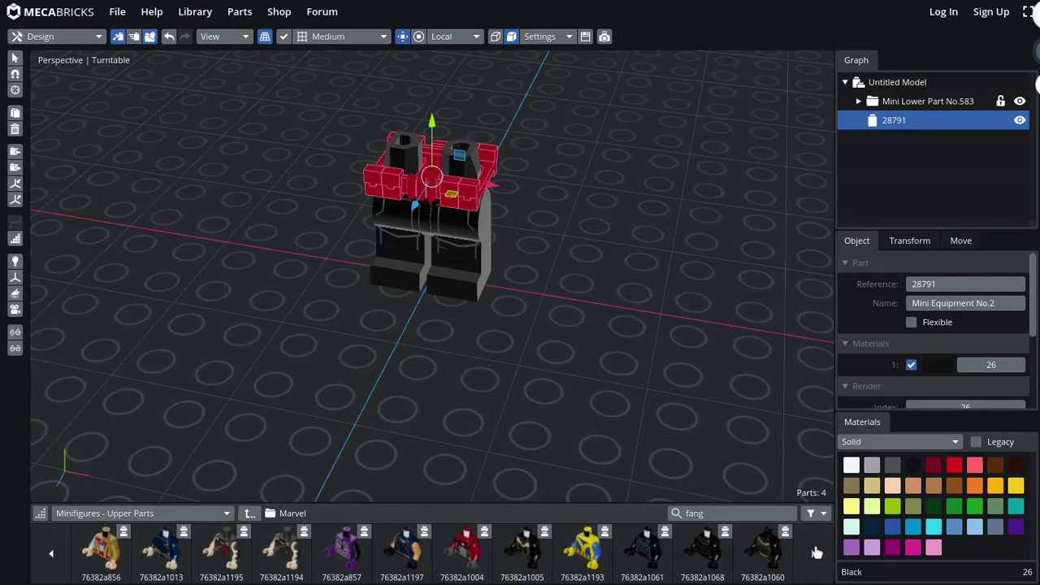
pyautogui.click(817, 551)
pyautogui.click(818, 551)
pyautogui.click(818, 552)
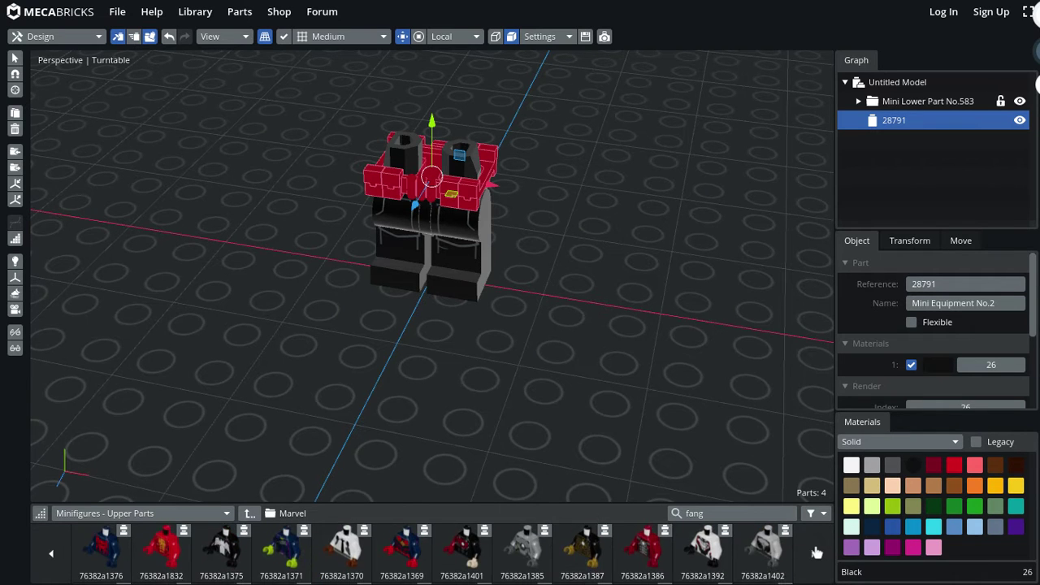
pyautogui.click(818, 552)
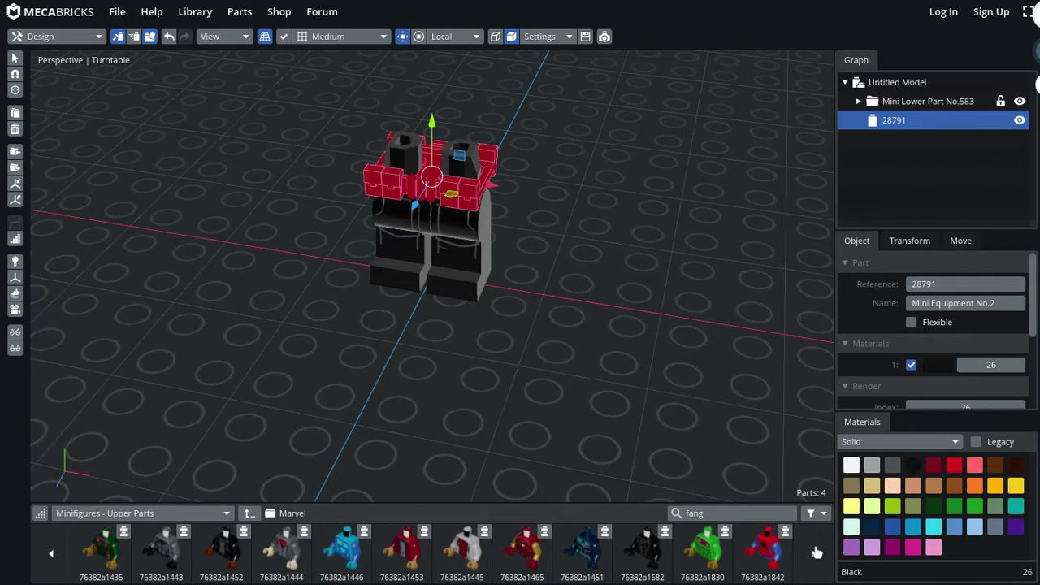
pyautogui.click(45, 558)
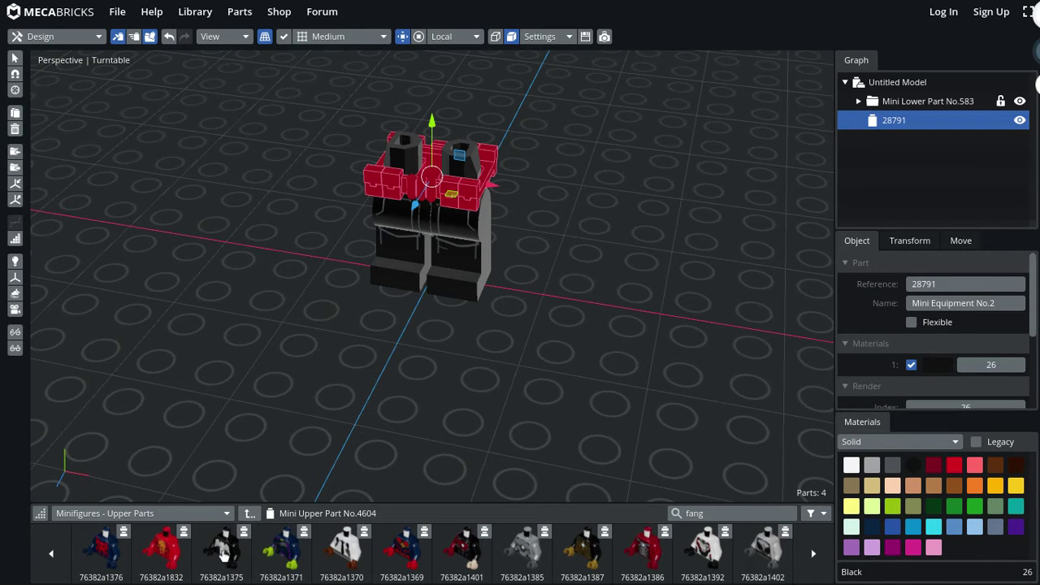
pyautogui.click(224, 555)
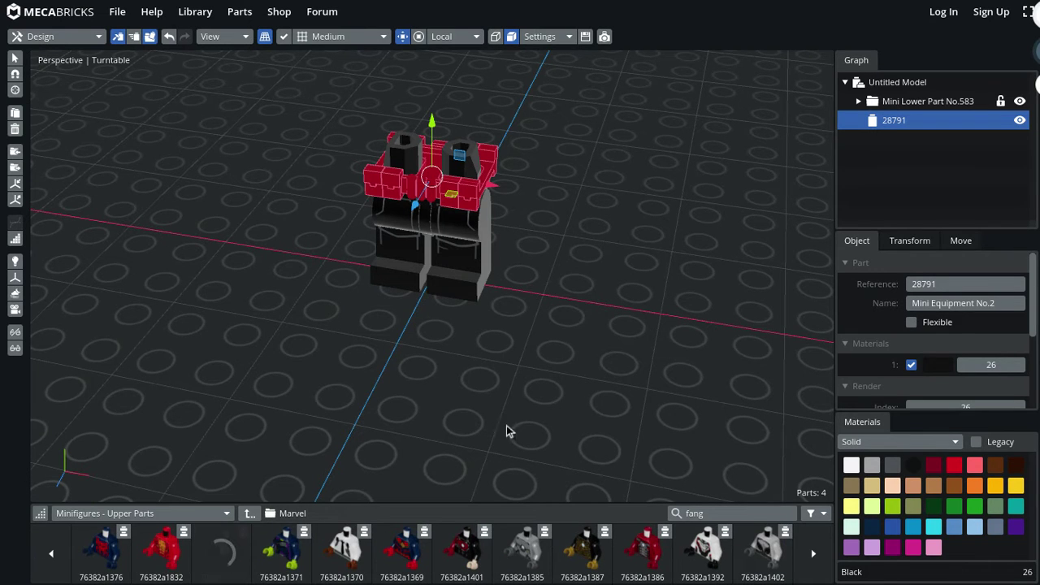
pyautogui.click(216, 38)
pyautogui.click(250, 103)
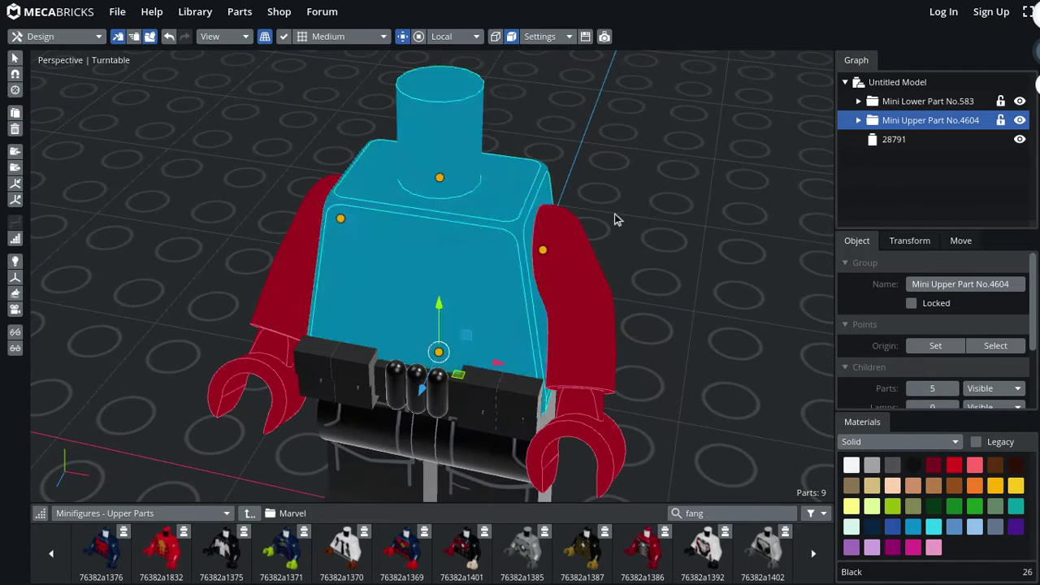
pyautogui.click(382, 339)
pyautogui.click(778, 288)
pyautogui.moveTo(668, 228); pyautogui.dragTo(651, 255, button='right')
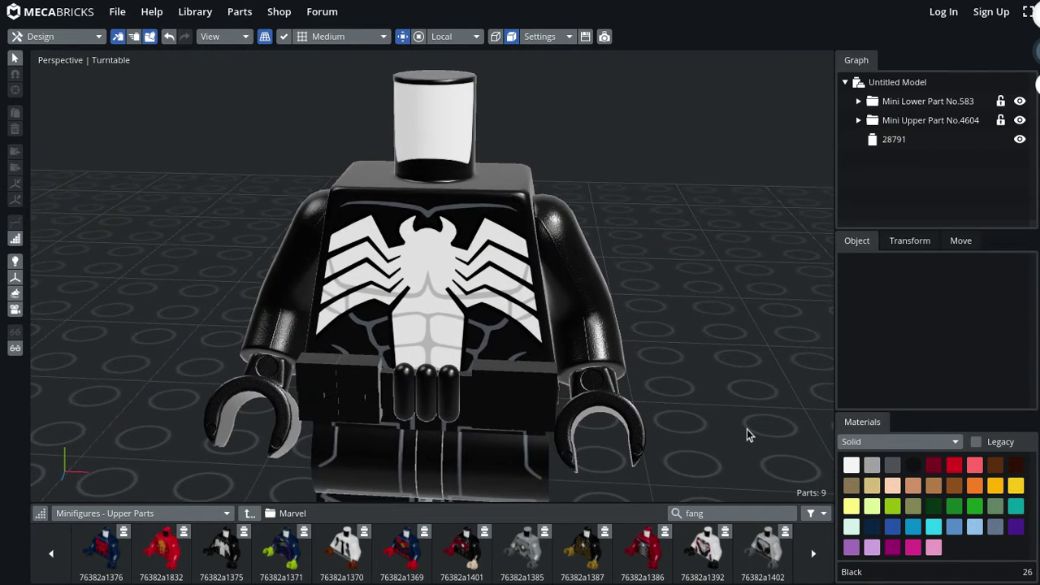
pyautogui.click(813, 553)
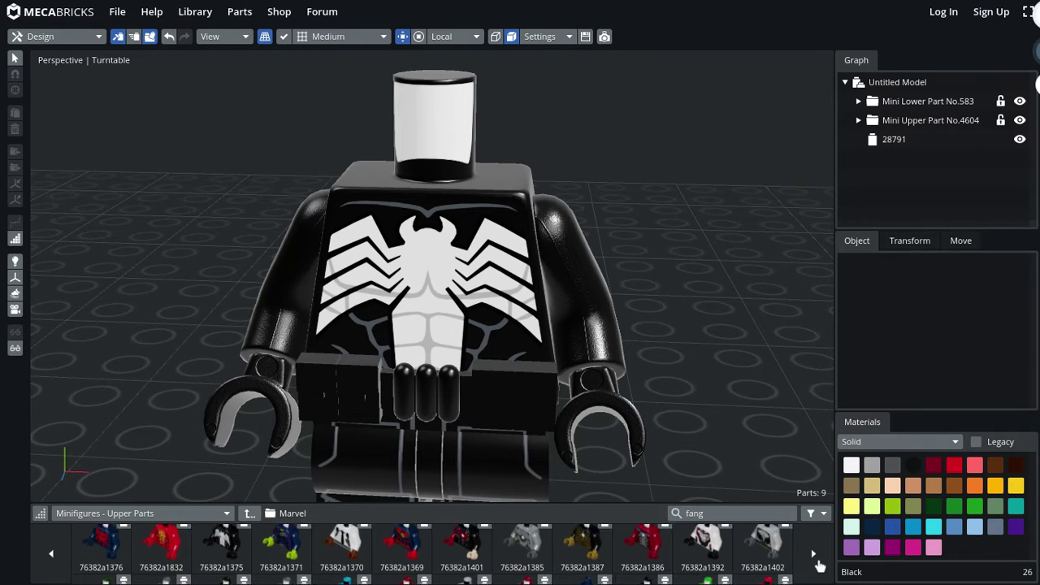
pyautogui.click(165, 518)
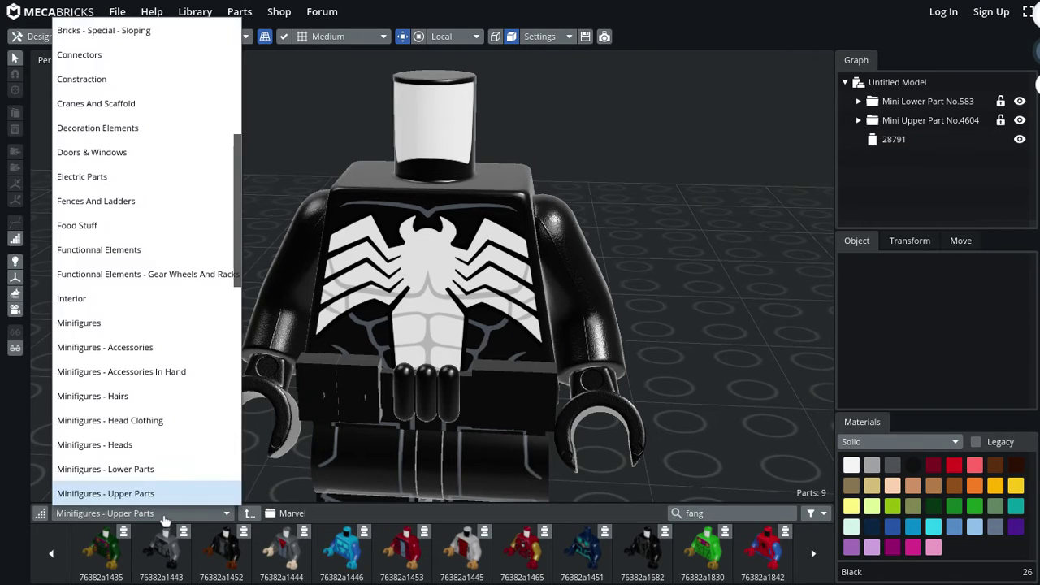
pyautogui.click(813, 553)
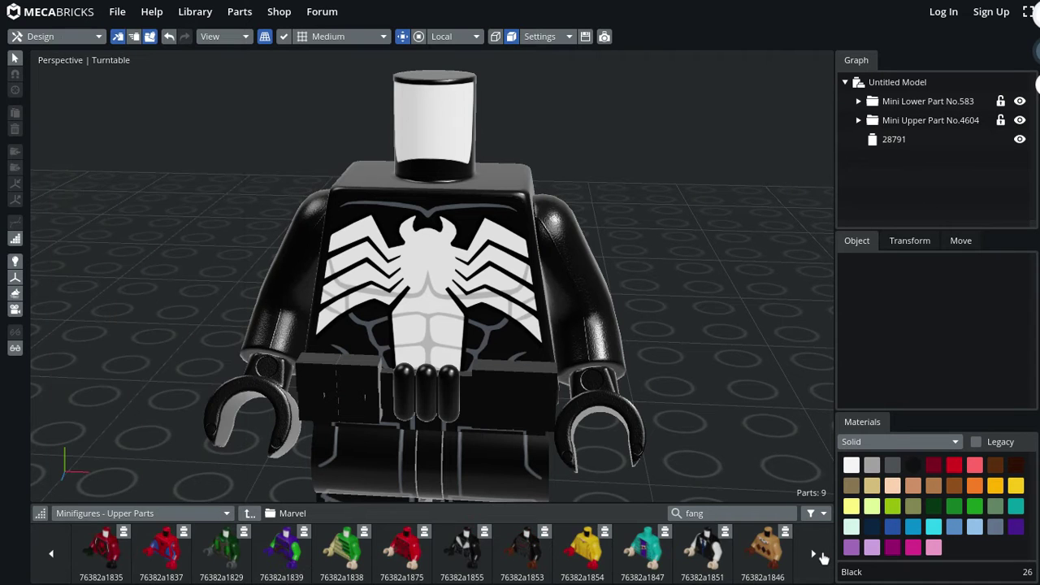
pyautogui.click(49, 555)
# Step: Open the Minifigures - Accessories library and look through its parts for shoulder armour to fit the torso
pyautogui.click(133, 509)
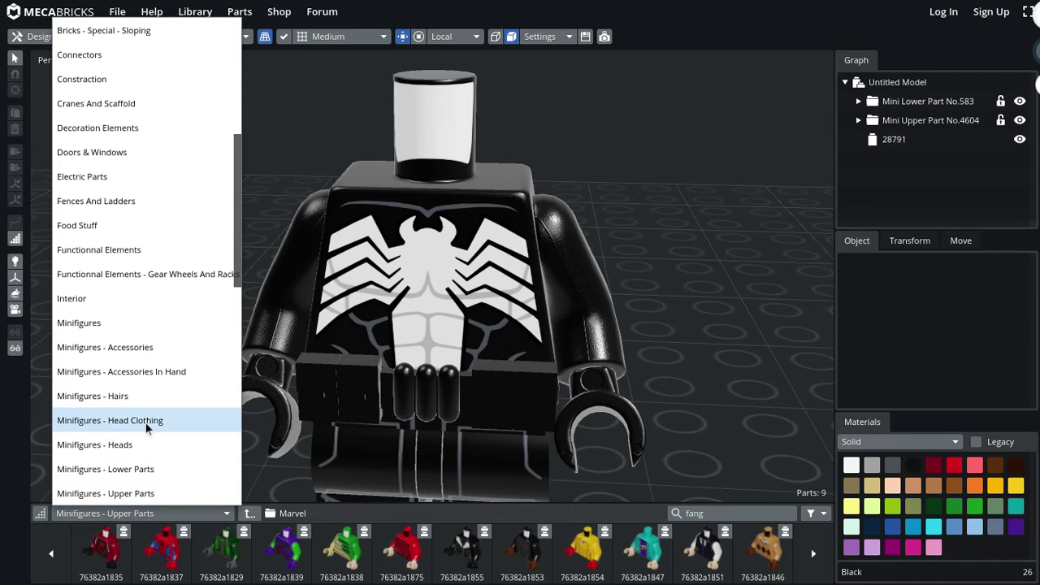
pyautogui.click(128, 350)
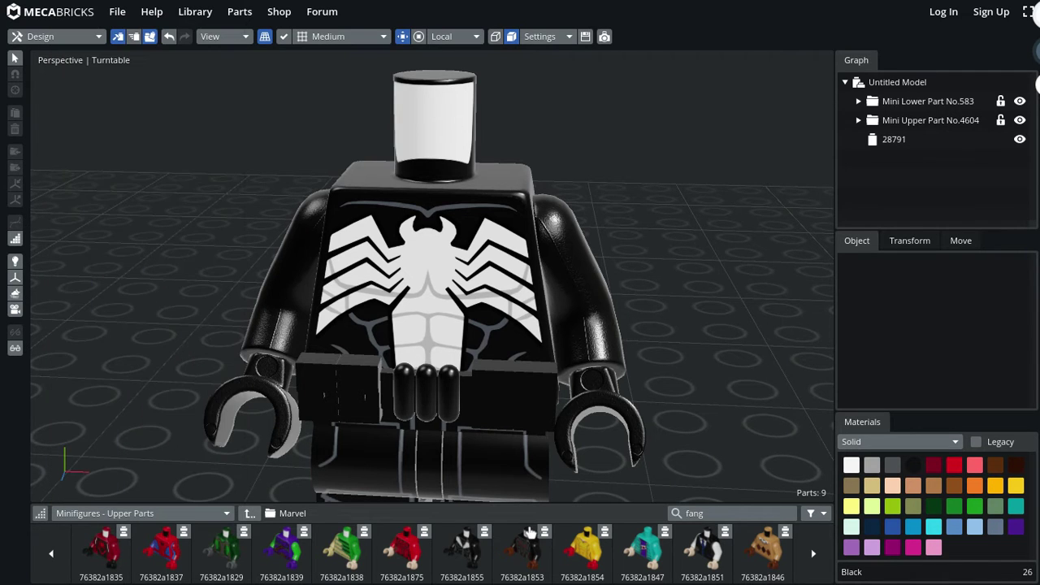
pyautogui.click(829, 558)
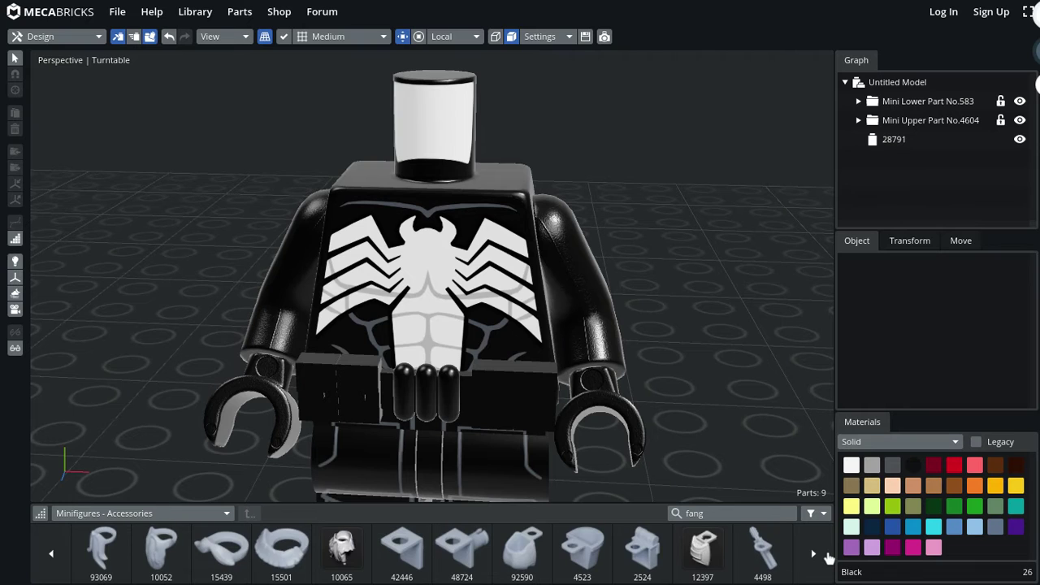
pyautogui.click(829, 557)
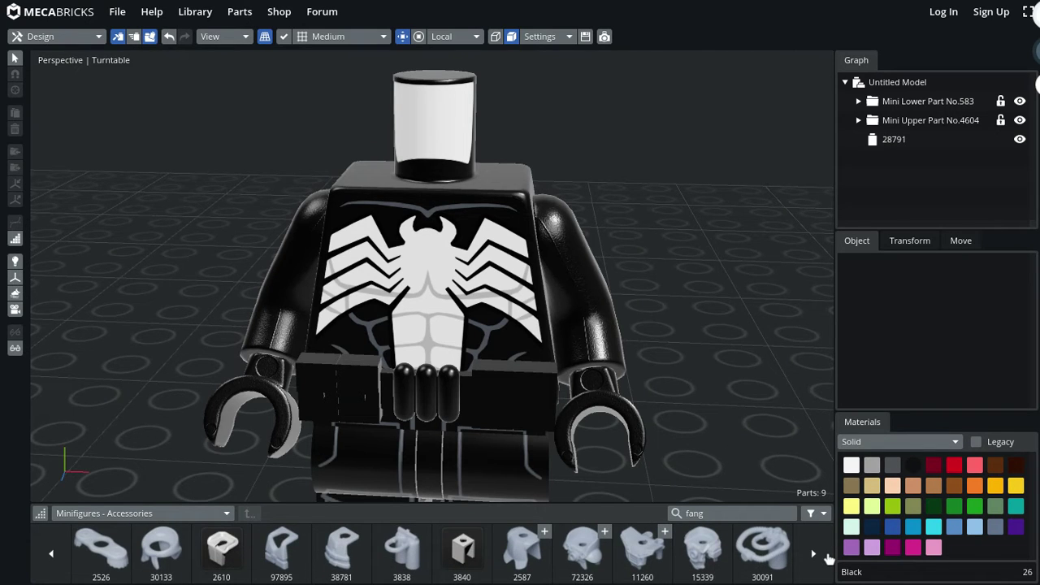
pyautogui.click(829, 558)
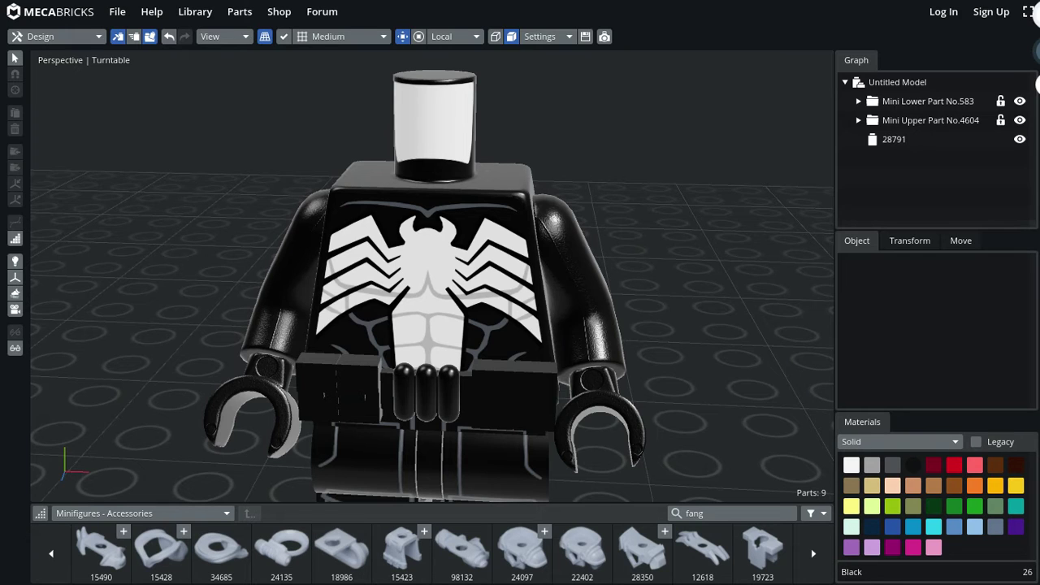
pyautogui.click(829, 557)
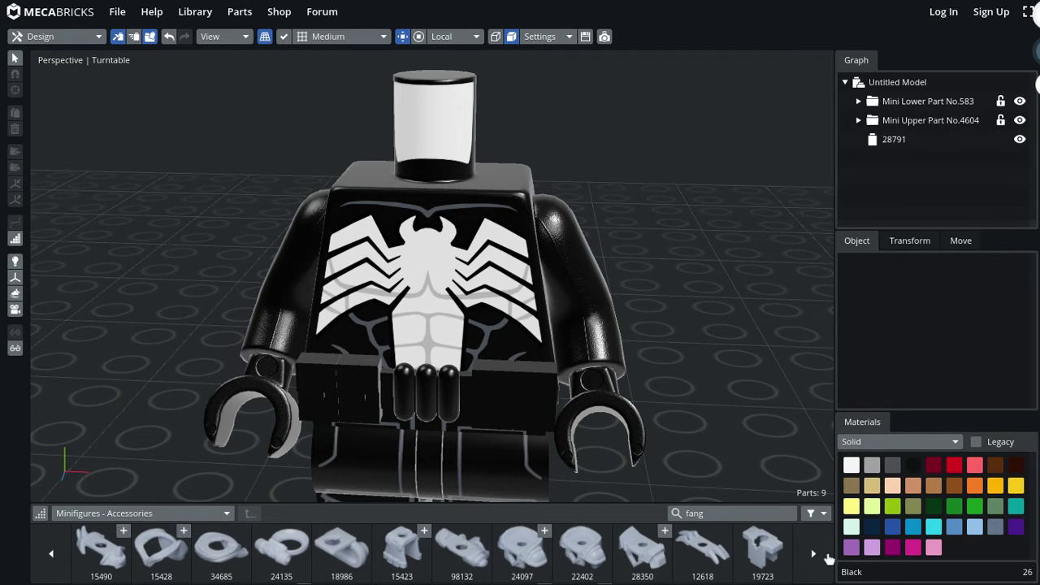
pyautogui.click(829, 558)
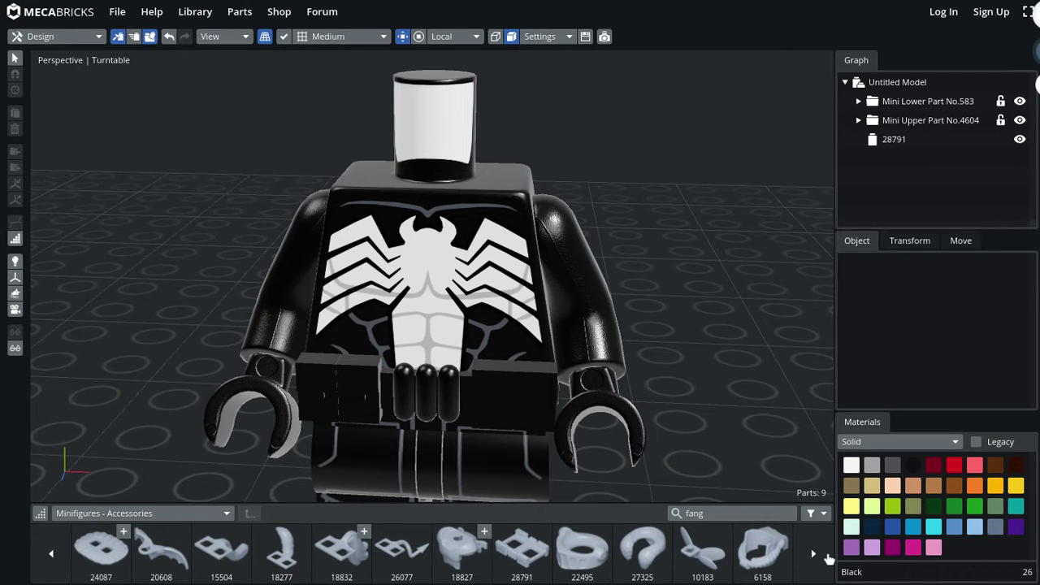
pyautogui.click(829, 557)
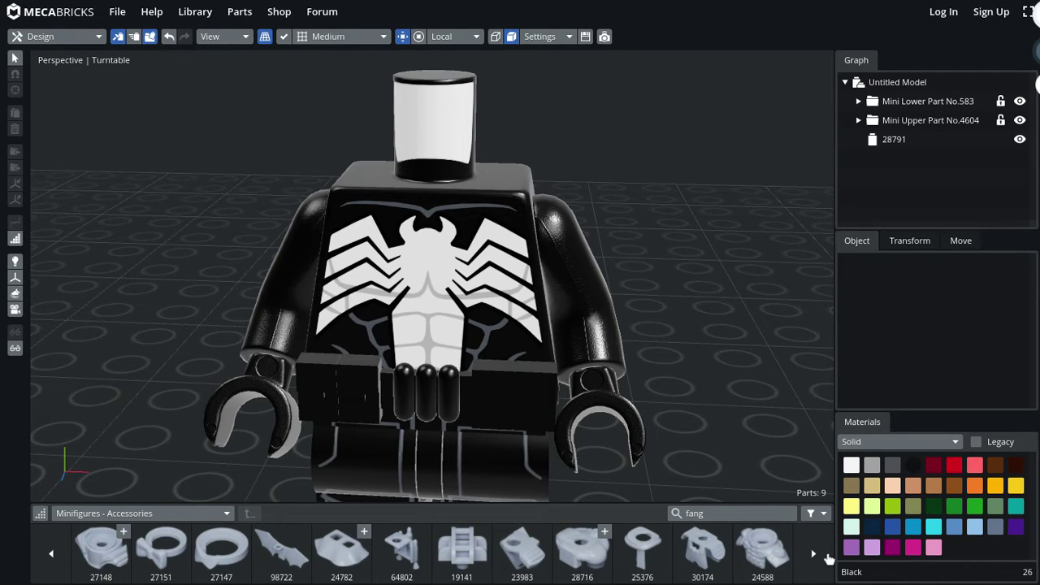
pyautogui.click(828, 557)
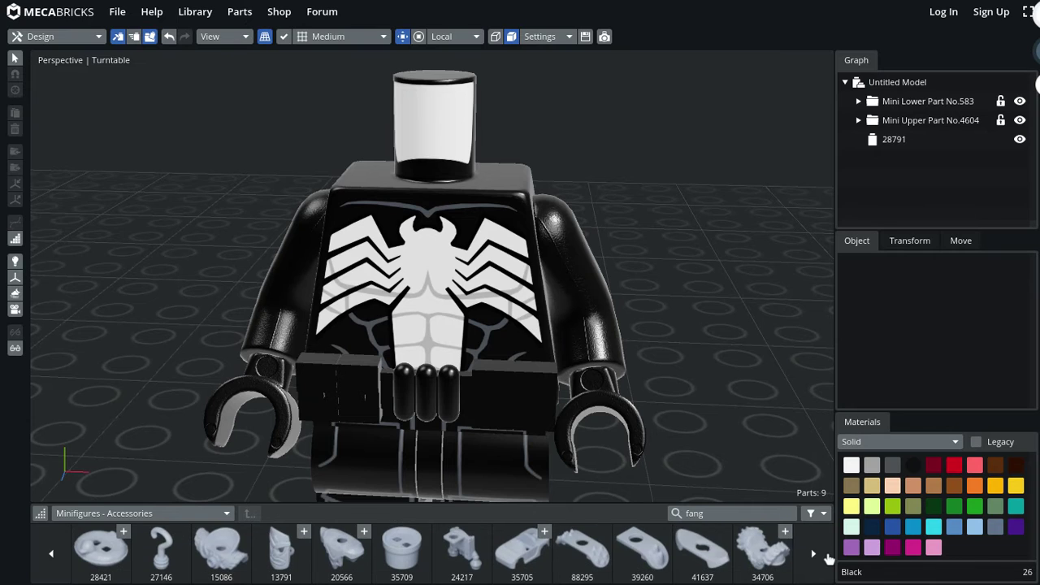
pyautogui.click(829, 557)
pyautogui.click(50, 553)
pyautogui.click(813, 555)
pyautogui.click(342, 556)
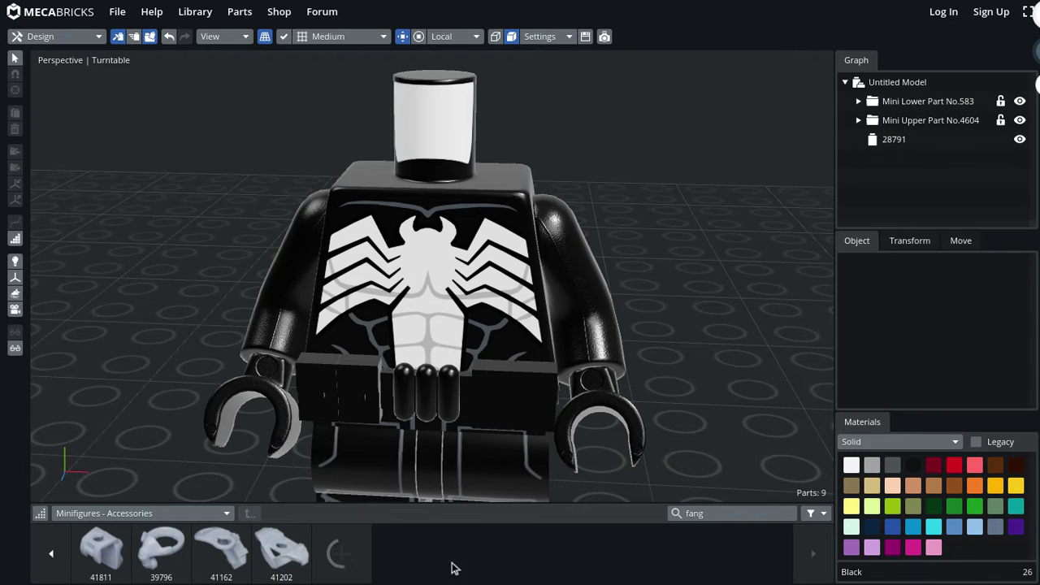
pyautogui.click(810, 572)
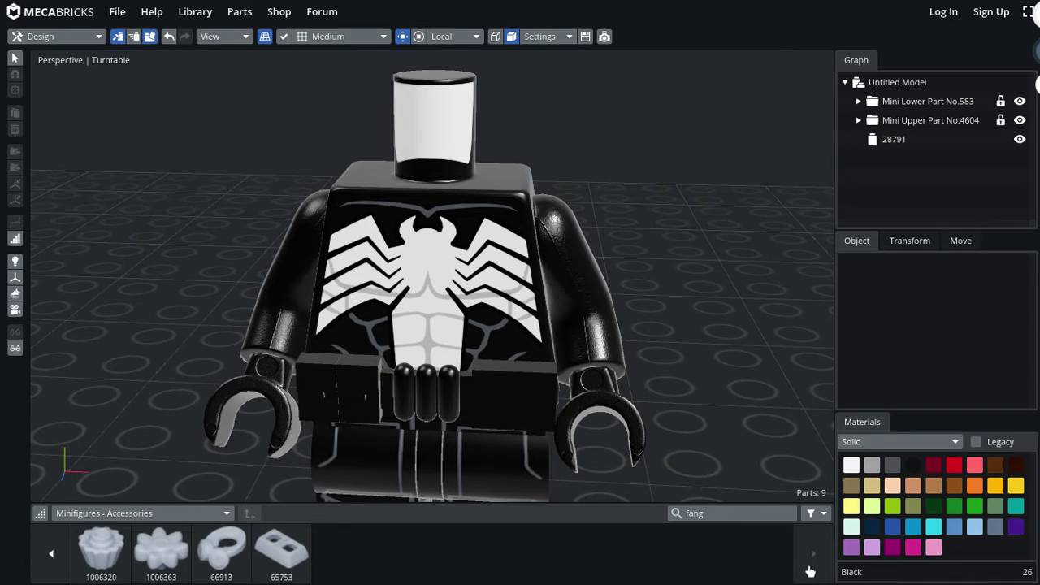
pyautogui.click(48, 570)
pyautogui.click(48, 571)
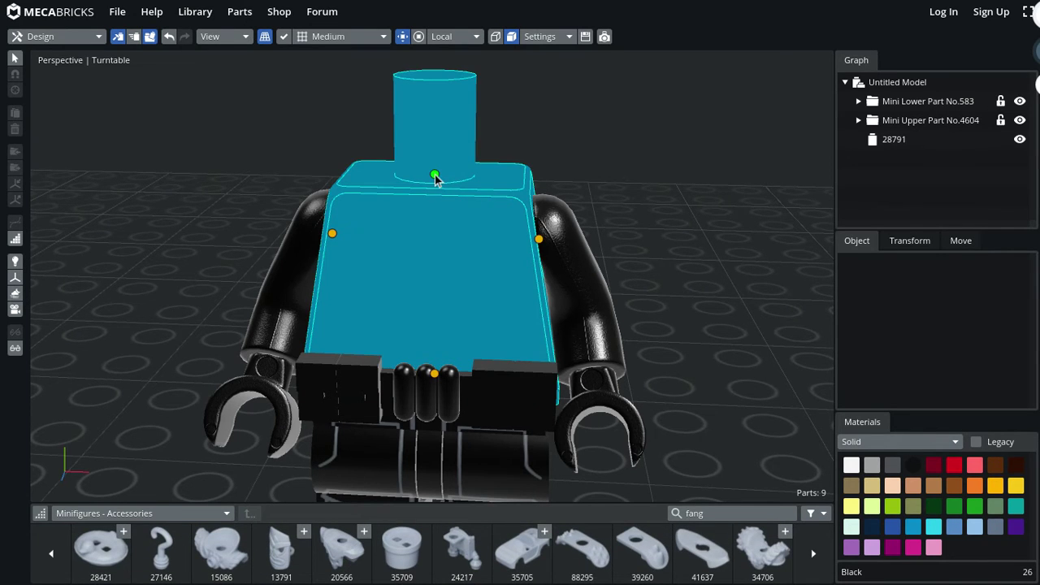
# Step: Try the shoulder armour 41637 on the torso's neck connection, and delete it again
pyautogui.click(434, 179)
pyautogui.click(702, 551)
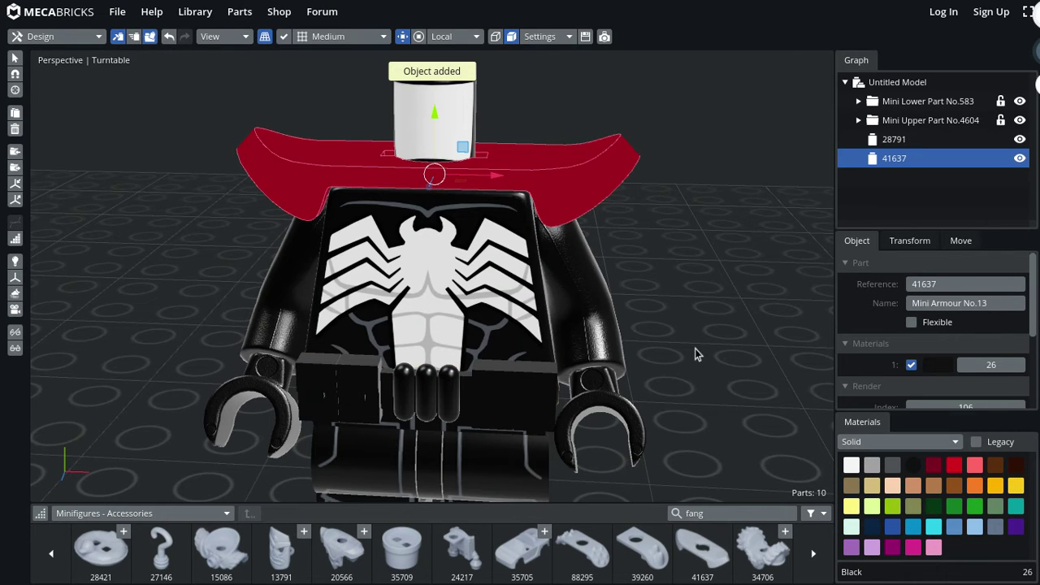
pyautogui.press('Delete')
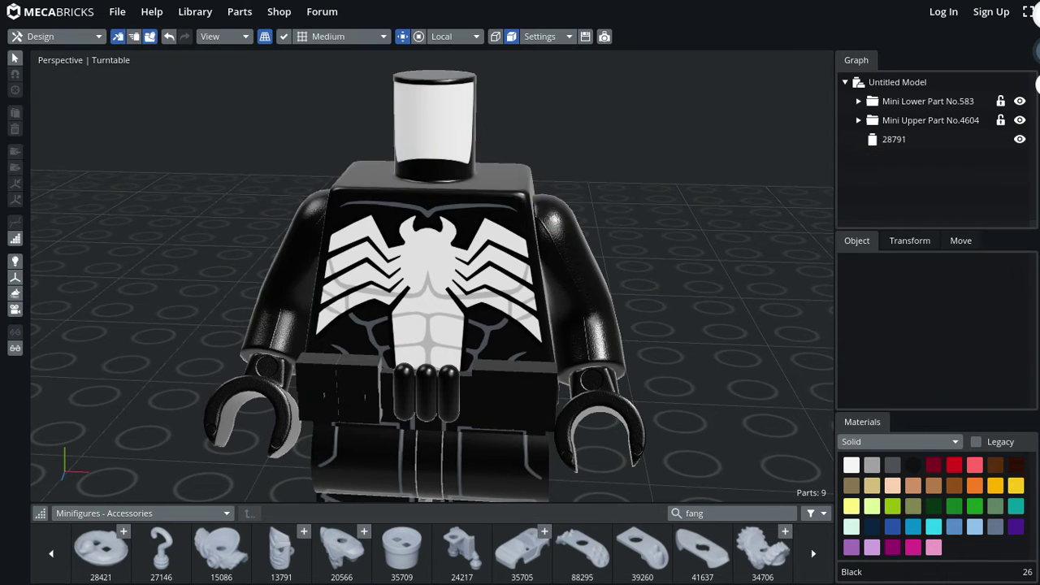
# Step: Find the shoulder armour 11438 among the accessories, try it on the torso's neck connection, and delete it again
pyautogui.click(55, 556)
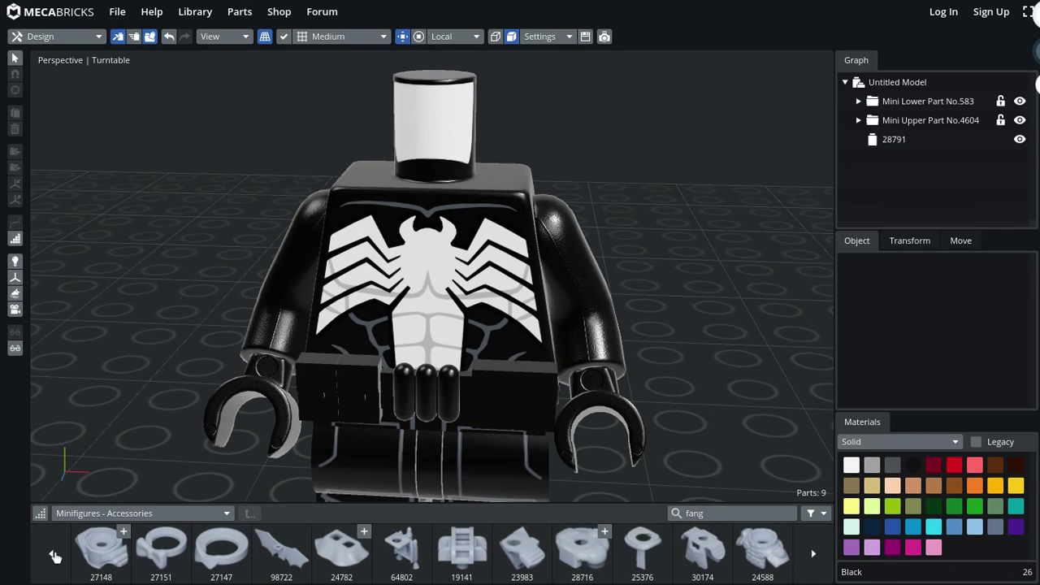
pyautogui.click(55, 556)
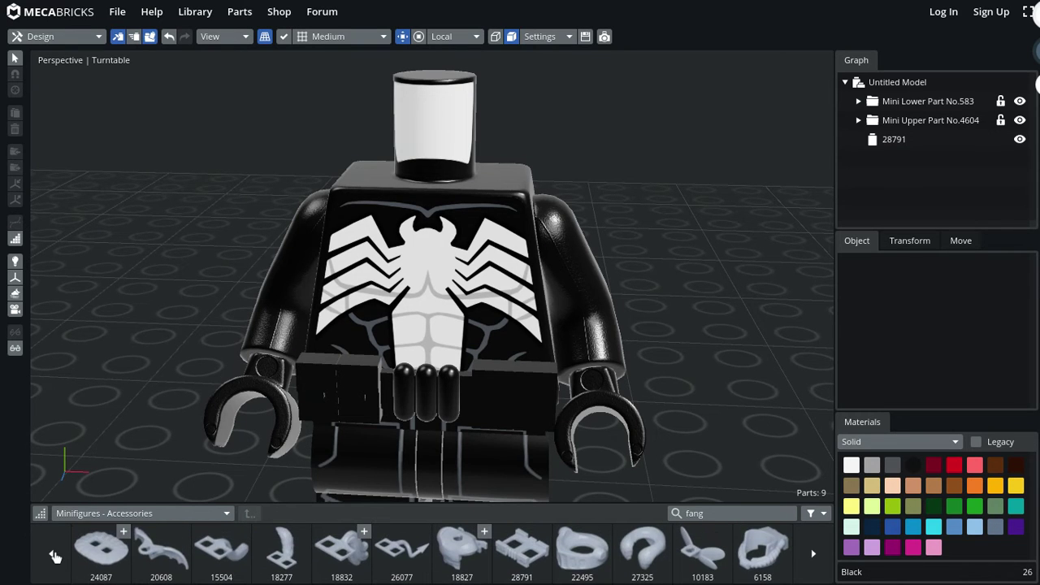
pyautogui.click(54, 556)
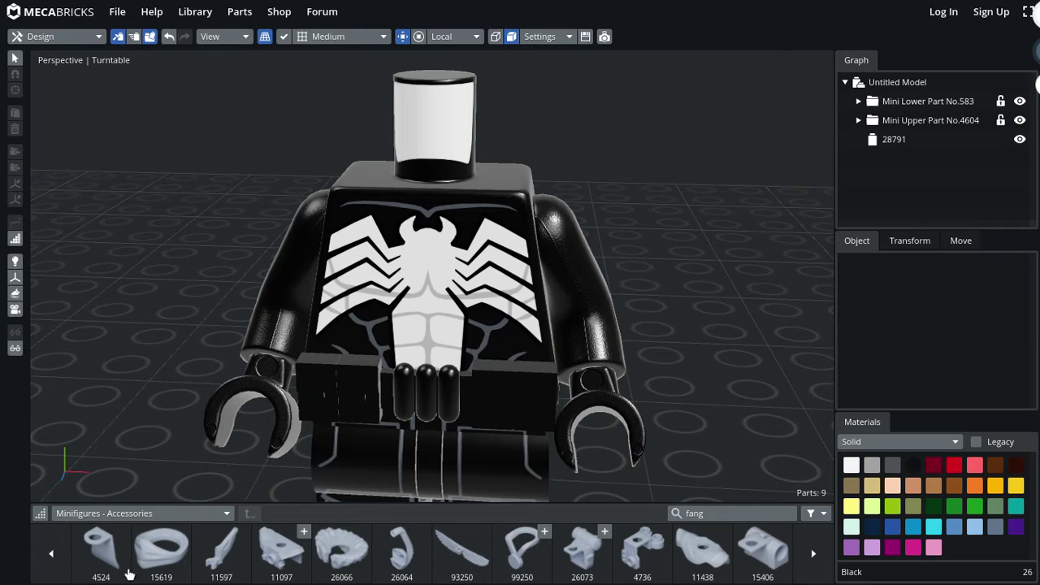
pyautogui.click(489, 203)
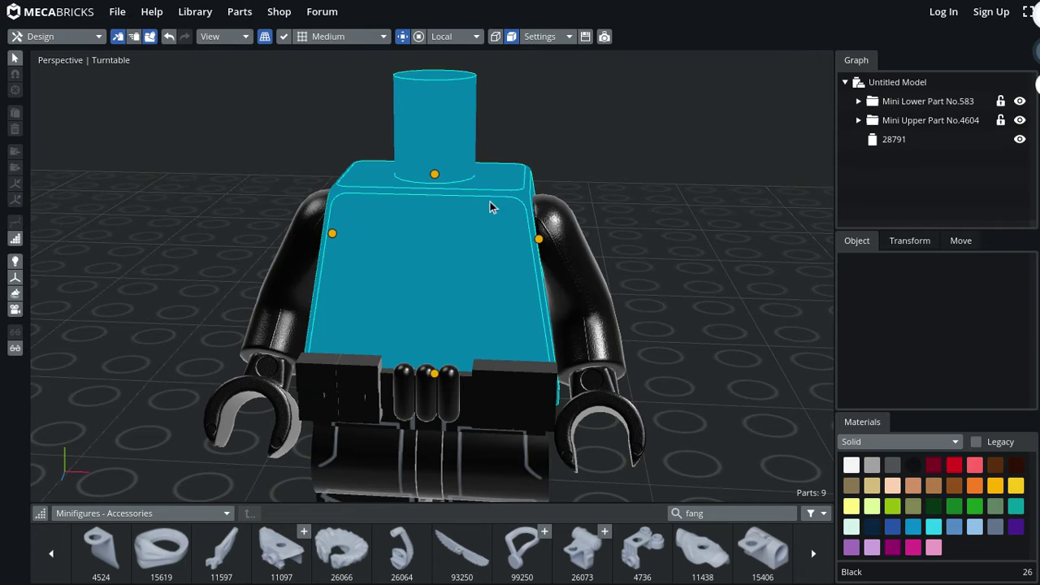
pyautogui.click(434, 174)
pyautogui.click(691, 561)
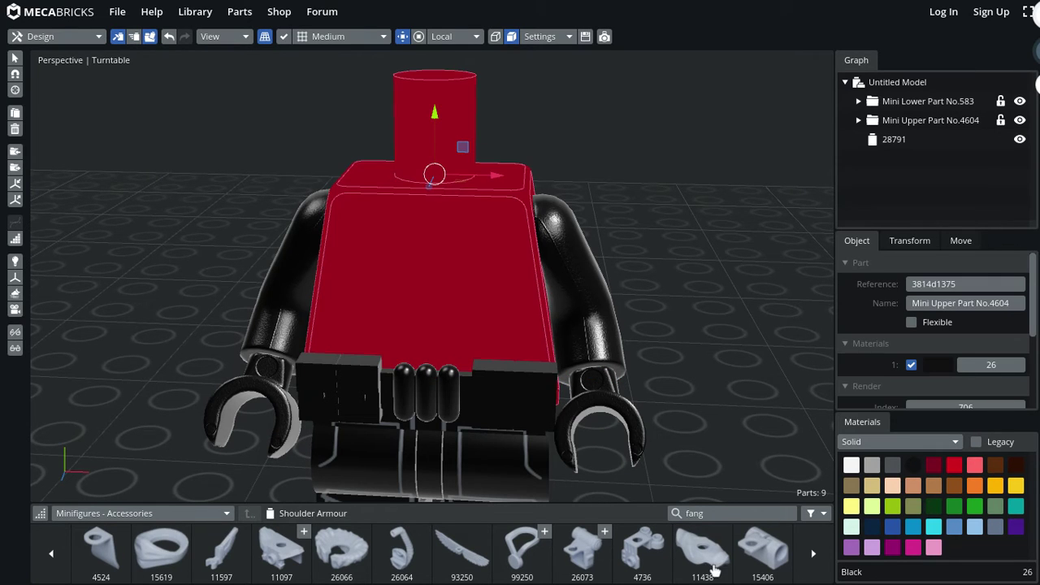
pyautogui.click(697, 304)
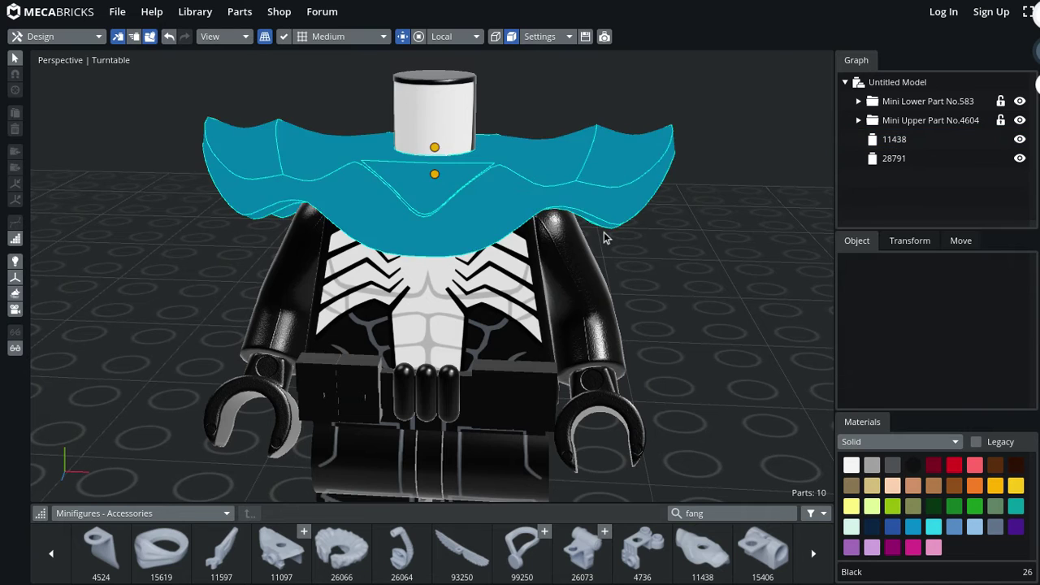
pyautogui.click(611, 196)
pyautogui.press('Delete')
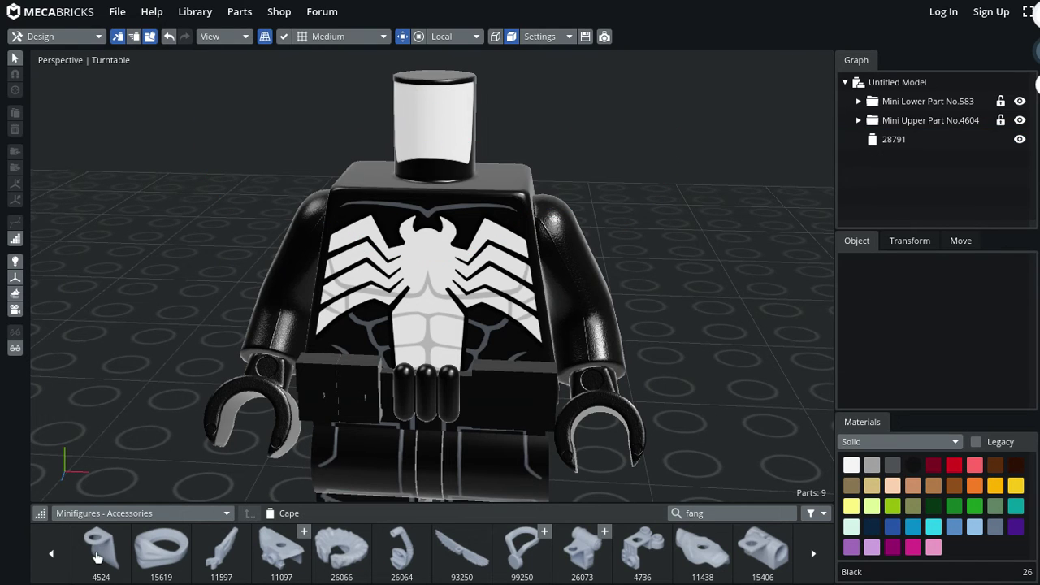
# Step: Find the spiked shoulder armour 88295 among the accessories and attach it to the torso's neck connection
pyautogui.click(56, 552)
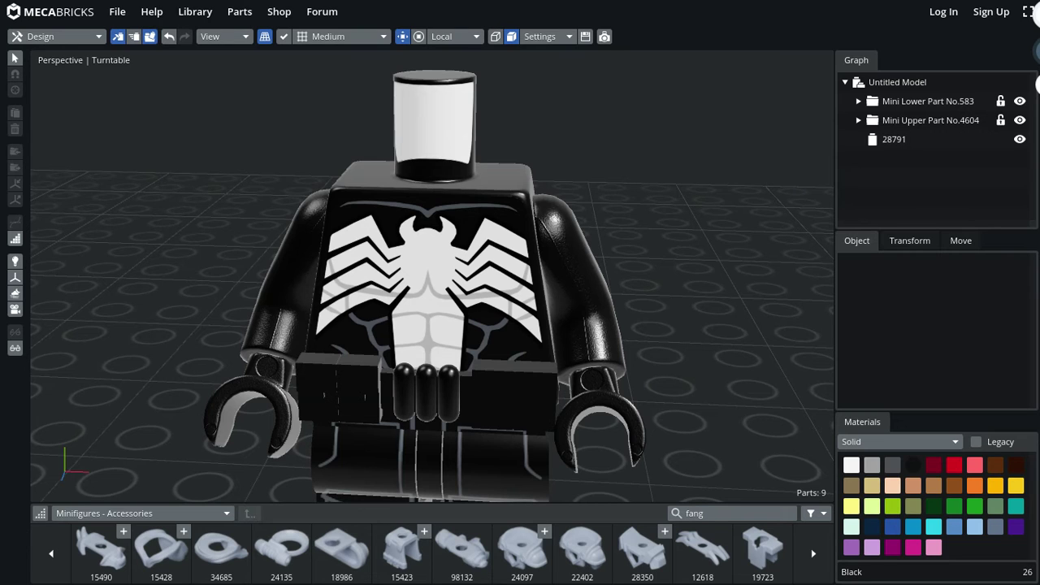
pyautogui.click(54, 553)
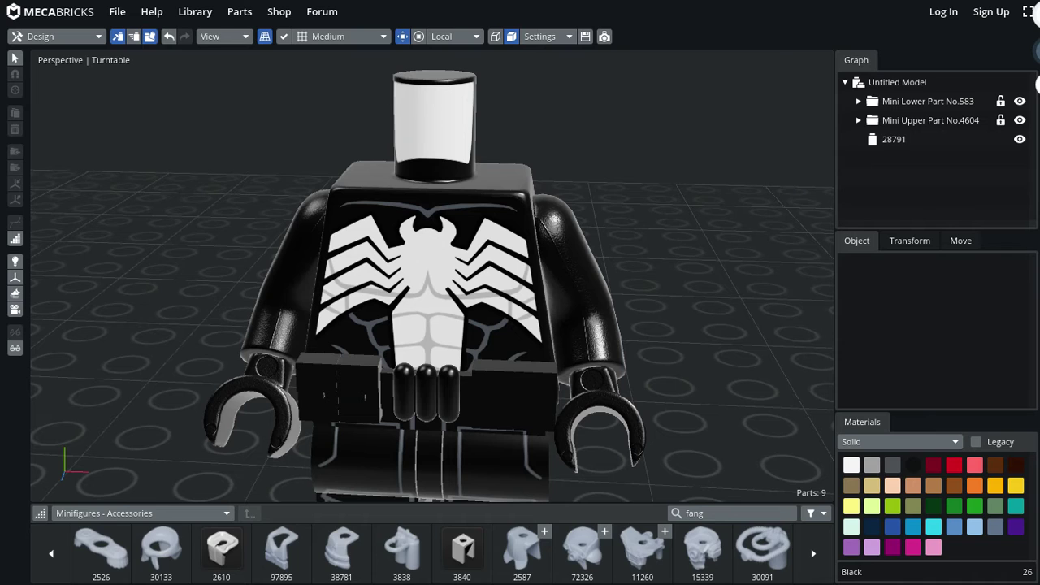
pyautogui.click(53, 553)
pyautogui.click(57, 553)
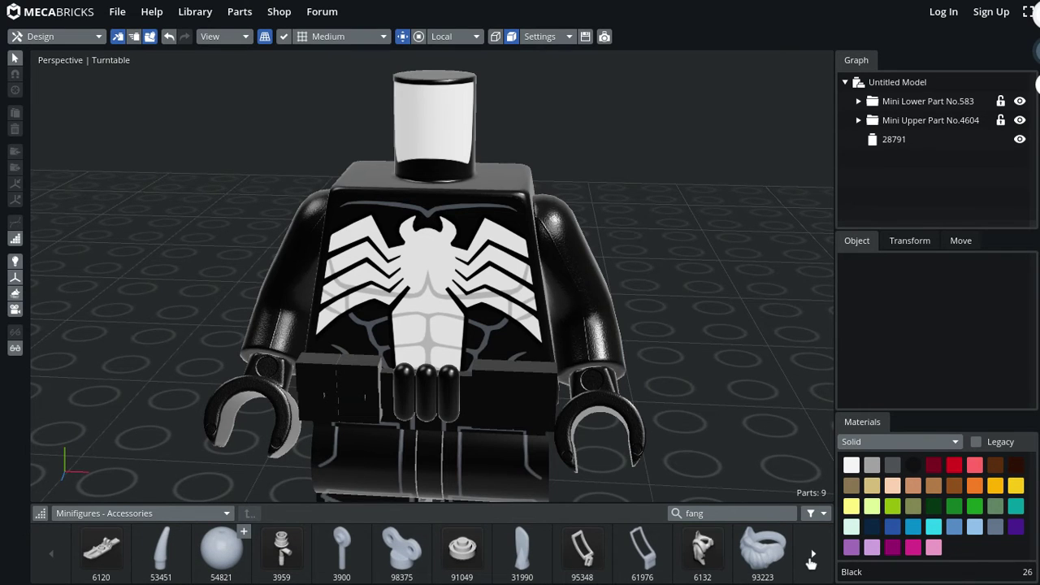
pyautogui.click(811, 557)
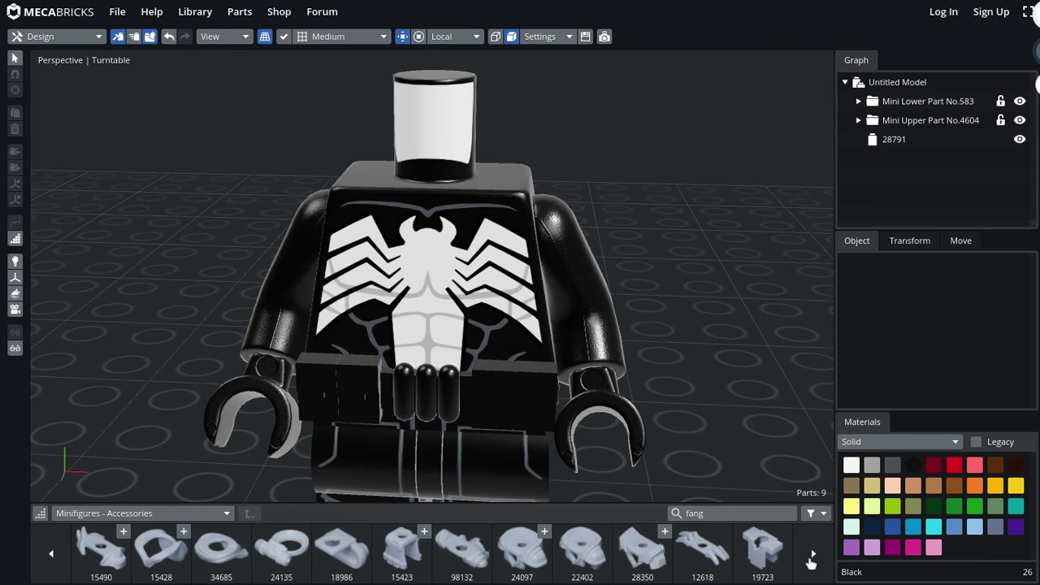
pyautogui.click(812, 555)
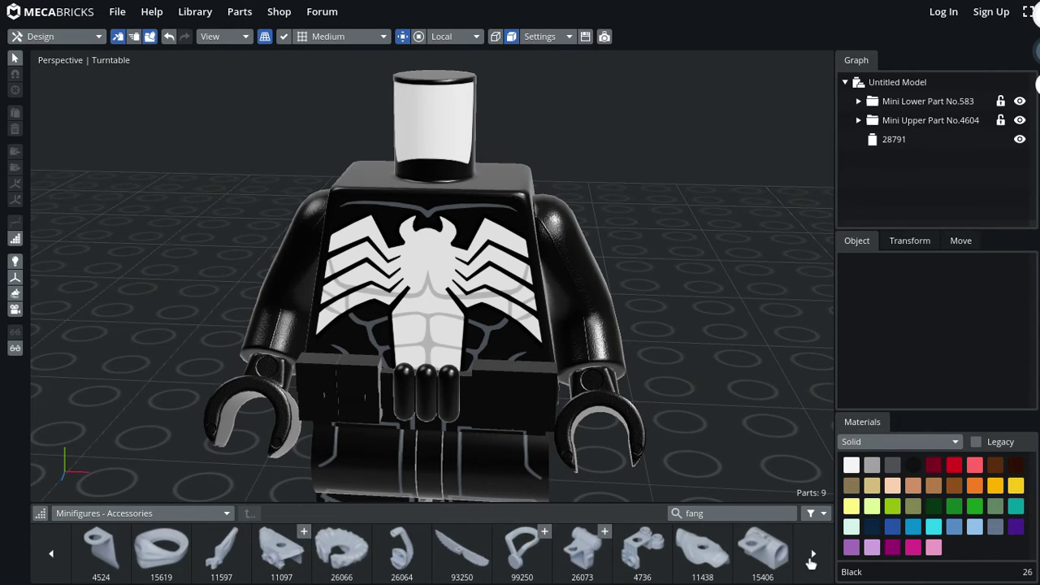
pyautogui.click(811, 556)
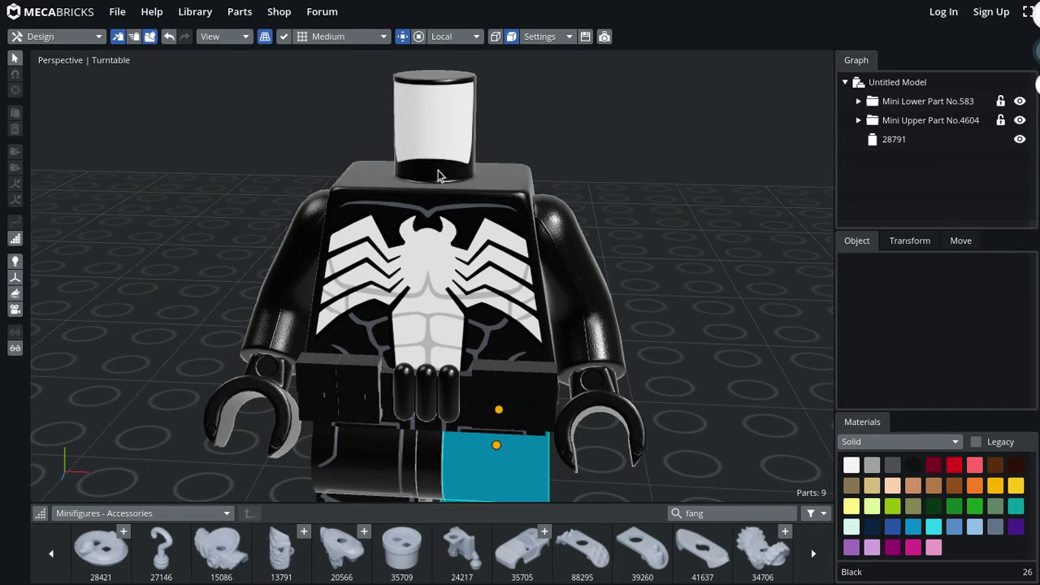
pyautogui.click(433, 178)
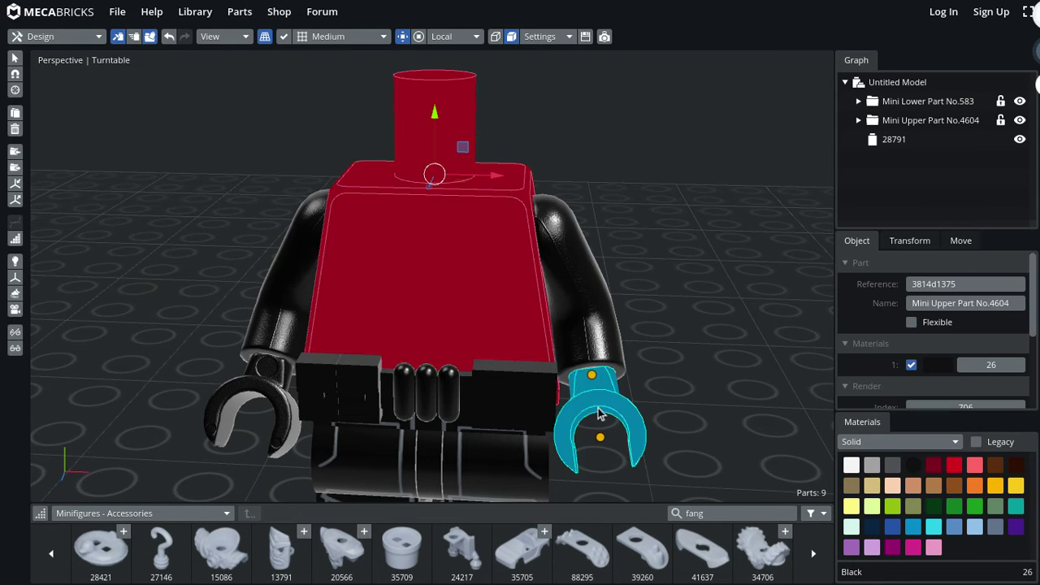
pyautogui.click(590, 558)
pyautogui.click(738, 315)
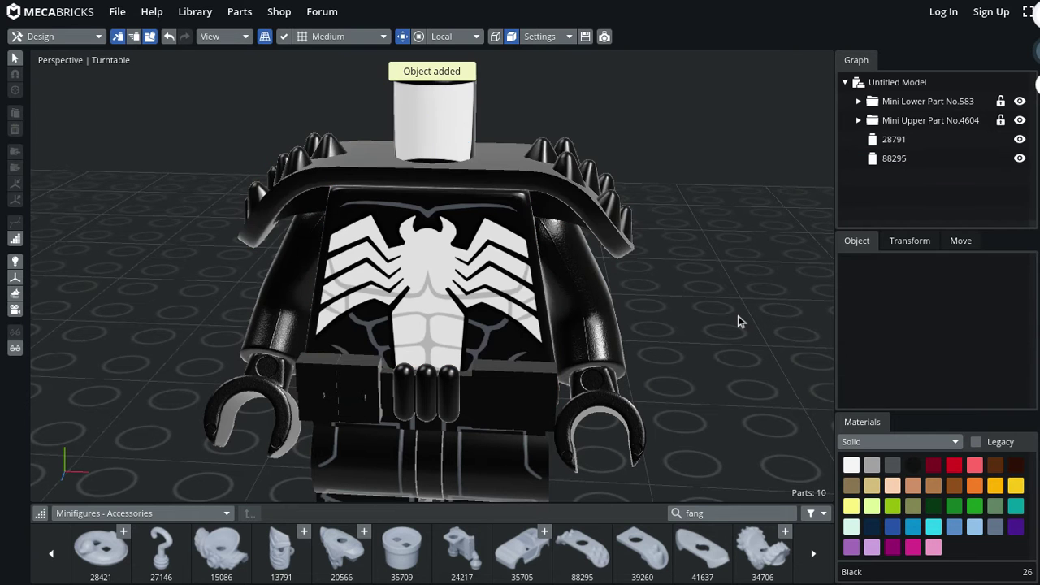
pyautogui.moveTo(738, 315); pyautogui.dragTo(761, 326)
pyautogui.scroll(-3, 760, 322)
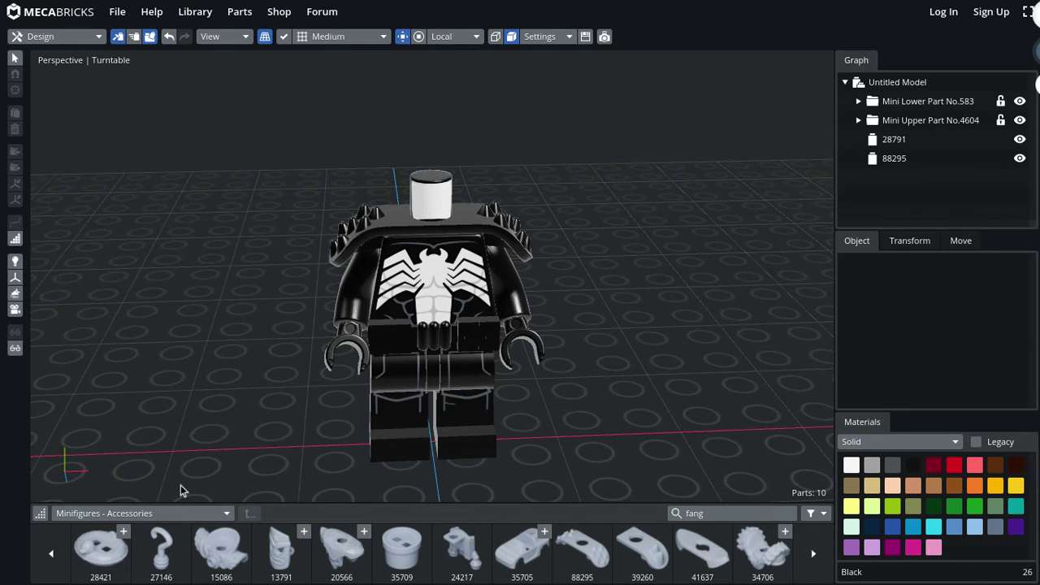
# Step: Switch the parts library to the Minifigures - Heads category
pyautogui.click(168, 513)
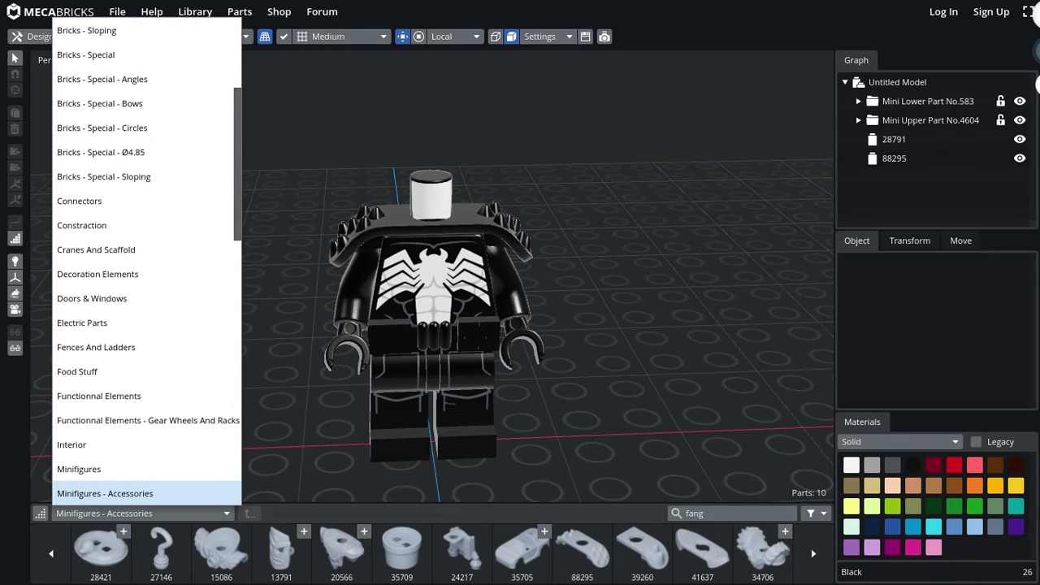
pyautogui.press('Up')
pyautogui.press('Down')
pyautogui.press('Down')
pyautogui.press('Down')
pyautogui.press('Down')
pyautogui.press('Down')
pyautogui.press('Down')
pyautogui.press('Down')
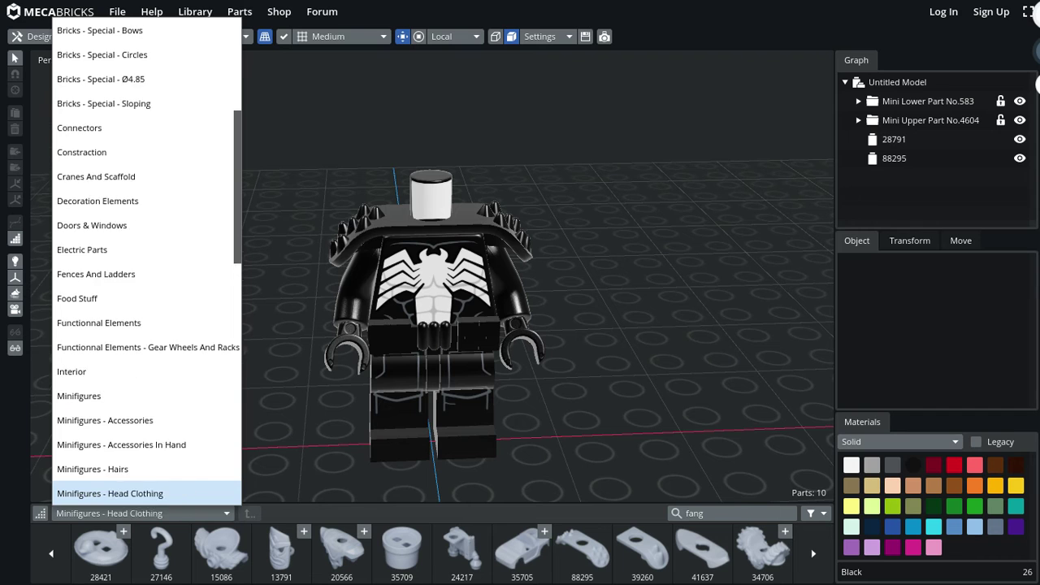
pyautogui.press('Up')
pyautogui.press('Up')
pyautogui.press('Return')
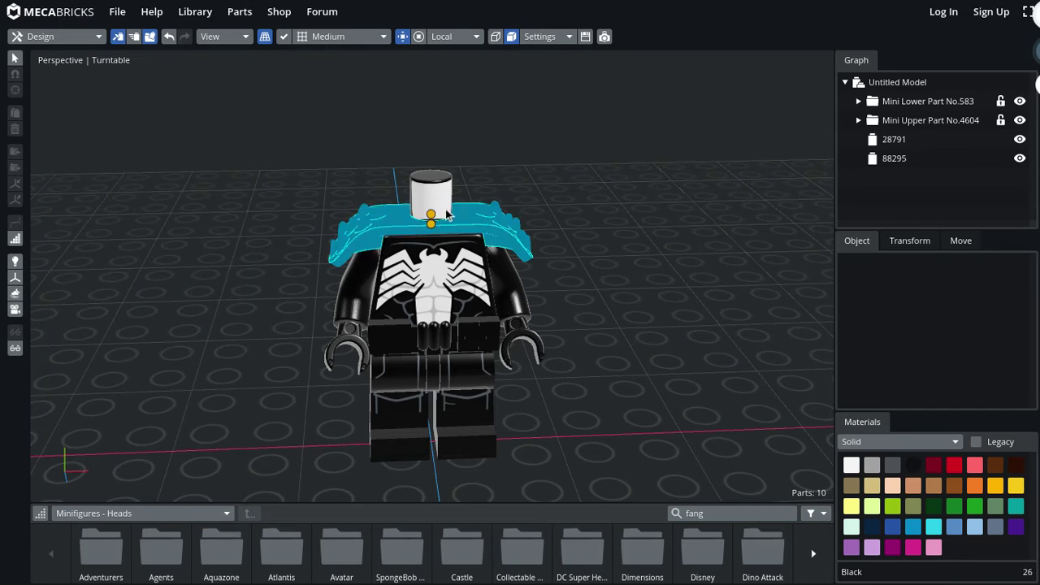
# Step: Select the spiked shoulder armour as the attachment target and open the Marvel folder within the Super Heroes heads
pyautogui.click(389, 223)
pyautogui.click(811, 552)
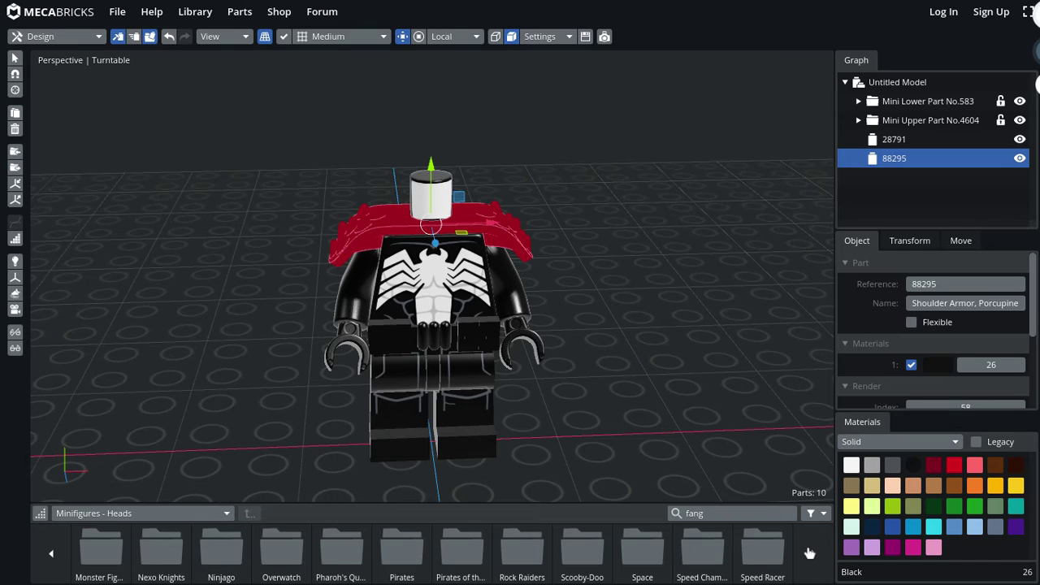
pyautogui.click(812, 553)
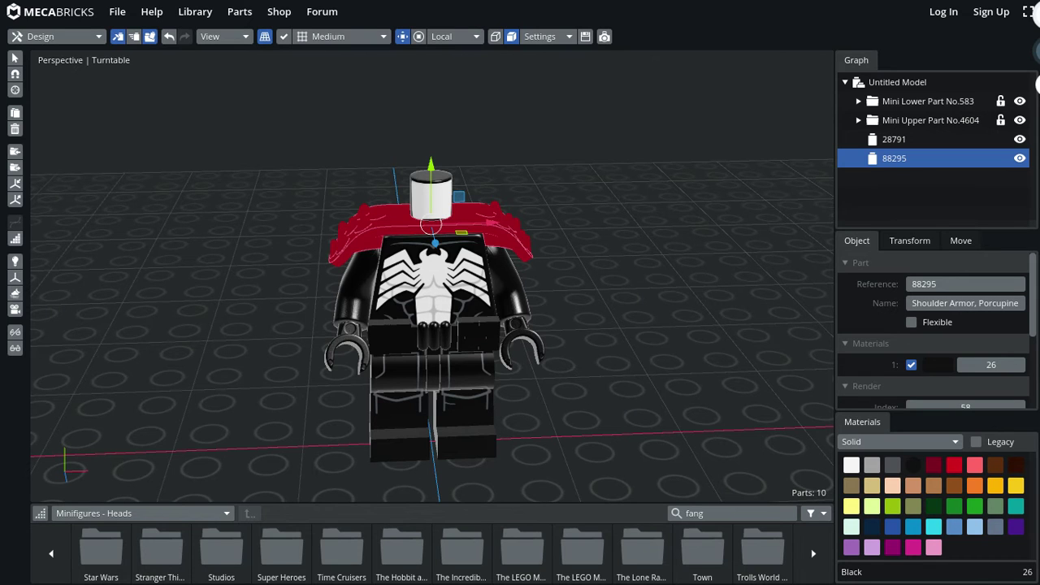
pyautogui.click(810, 553)
pyautogui.click(52, 556)
pyautogui.click(258, 561)
pyautogui.click(179, 559)
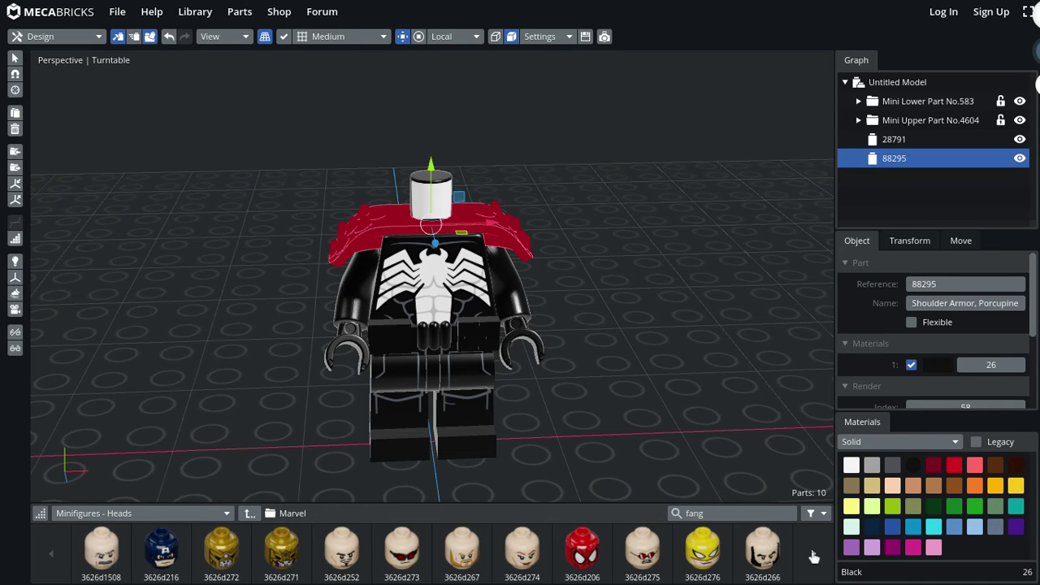
# Step: Find the head 3626d1323 among the Marvel heads, try it on the shoulder armour's neck connection, and delete it again
pyautogui.click(814, 554)
pyautogui.click(813, 555)
pyautogui.click(813, 555)
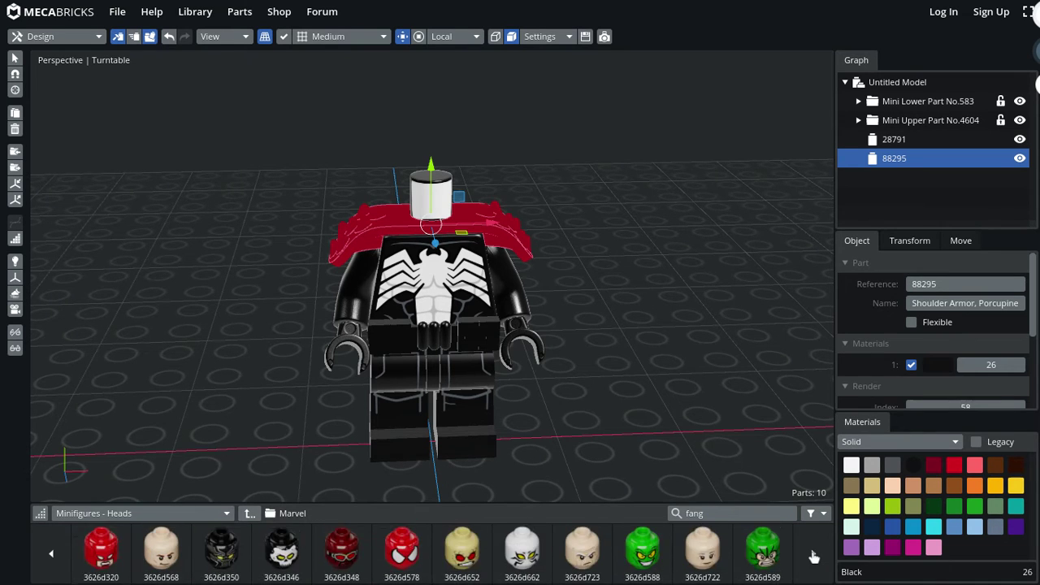
pyautogui.click(814, 554)
pyautogui.click(813, 554)
pyautogui.click(813, 555)
pyautogui.click(813, 555)
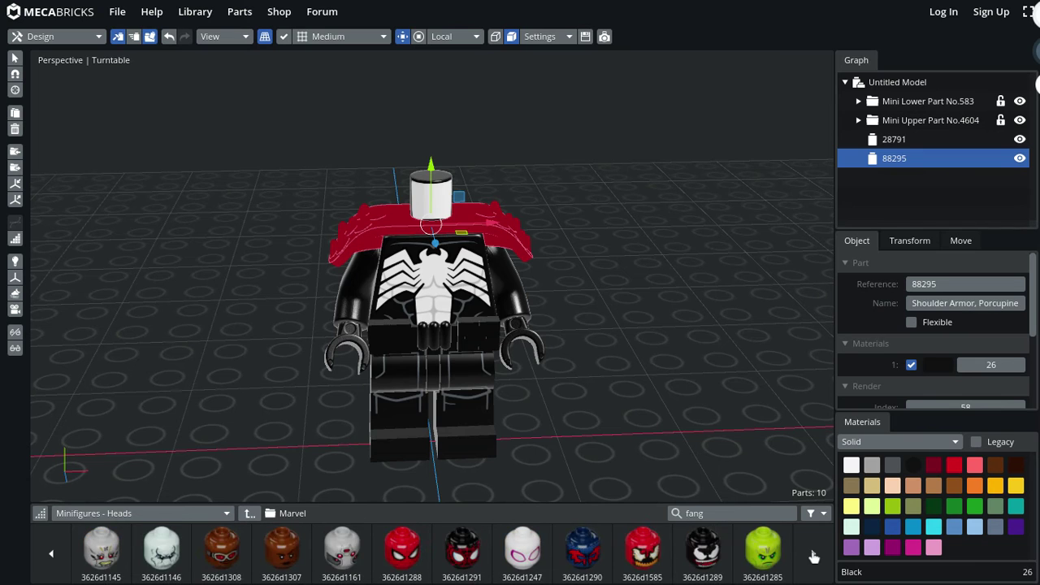
pyautogui.click(813, 555)
pyautogui.click(295, 568)
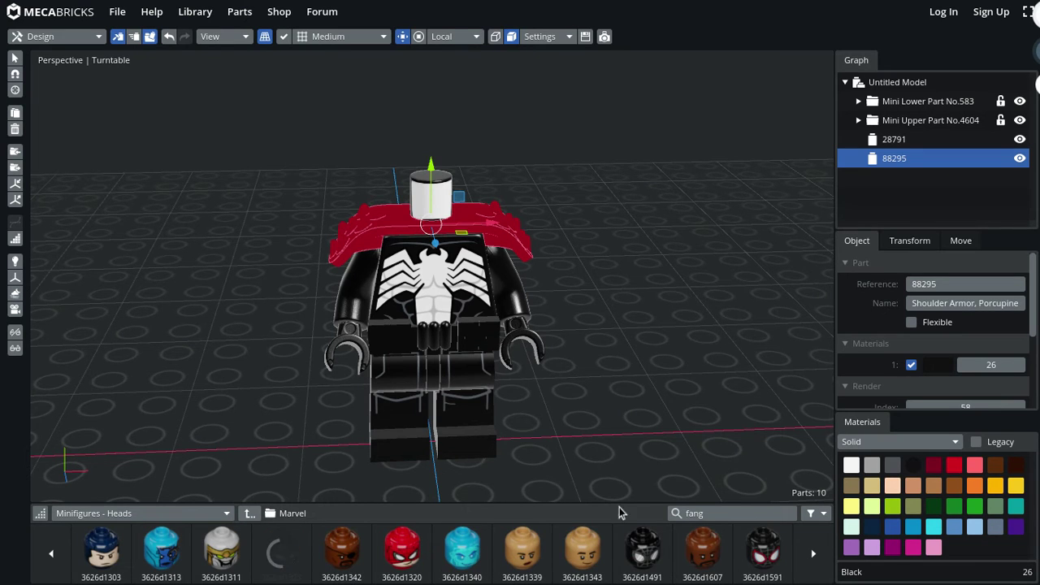
pyautogui.click(809, 568)
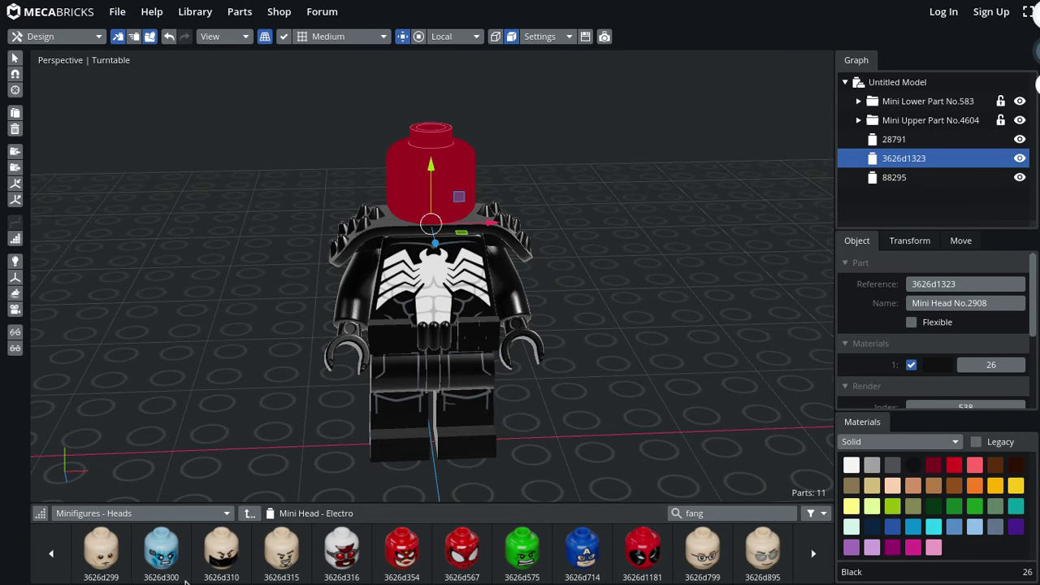
pyautogui.click(51, 554)
pyautogui.press('Delete')
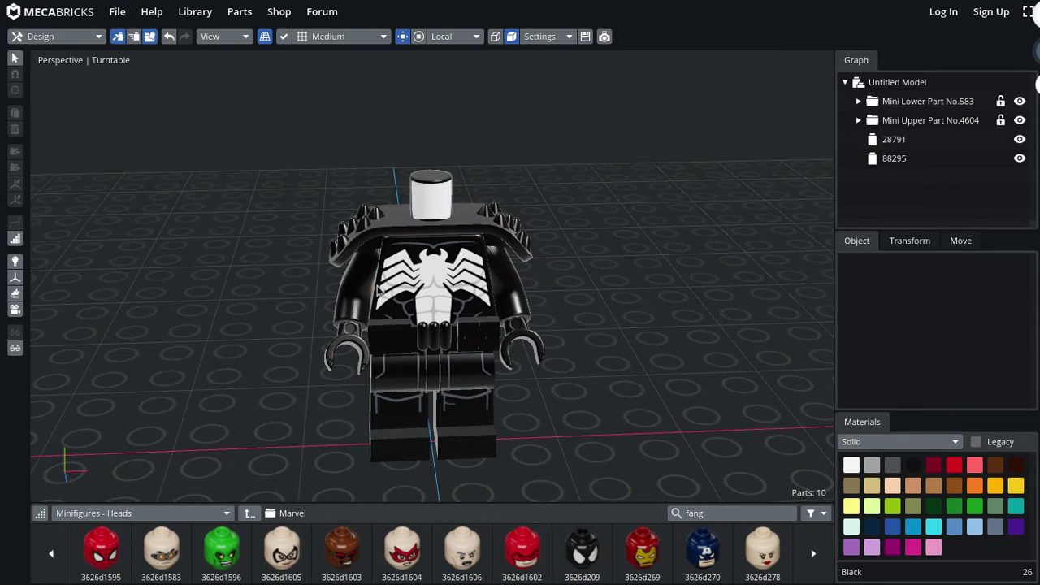
# Step: Try the Black Spider-Man head 3626d209 on the shoulder armour's neck connection, and delete it again
pyautogui.click(490, 221)
pyautogui.click(583, 558)
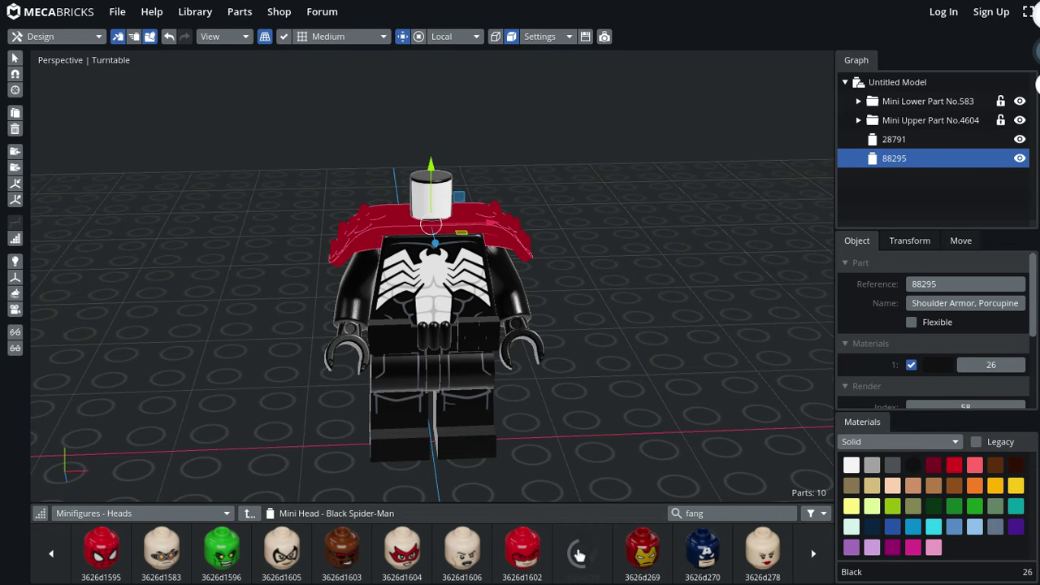
pyautogui.click(624, 319)
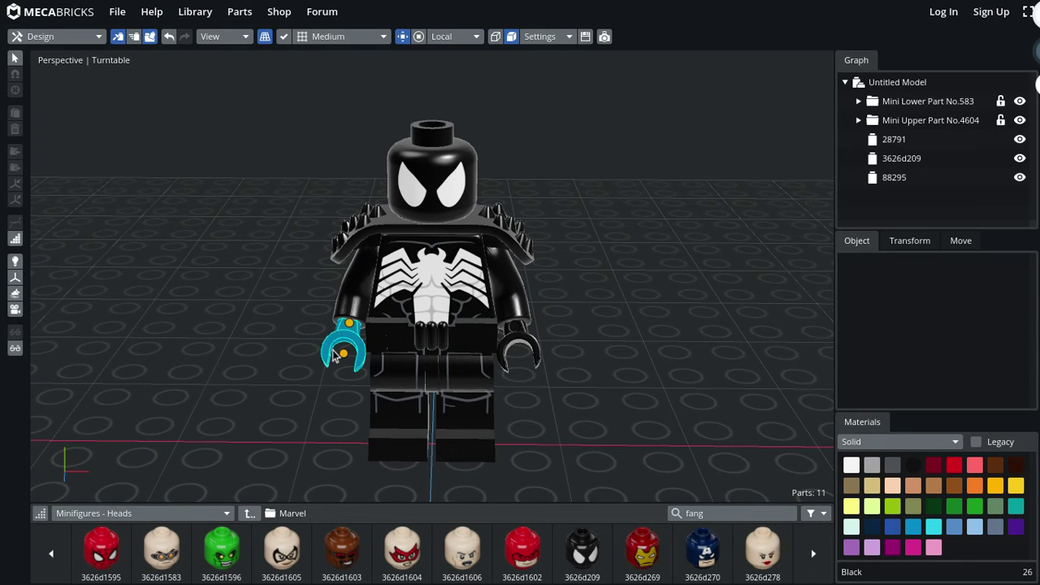
pyautogui.moveTo(226, 351); pyautogui.dragTo(276, 345, button='right')
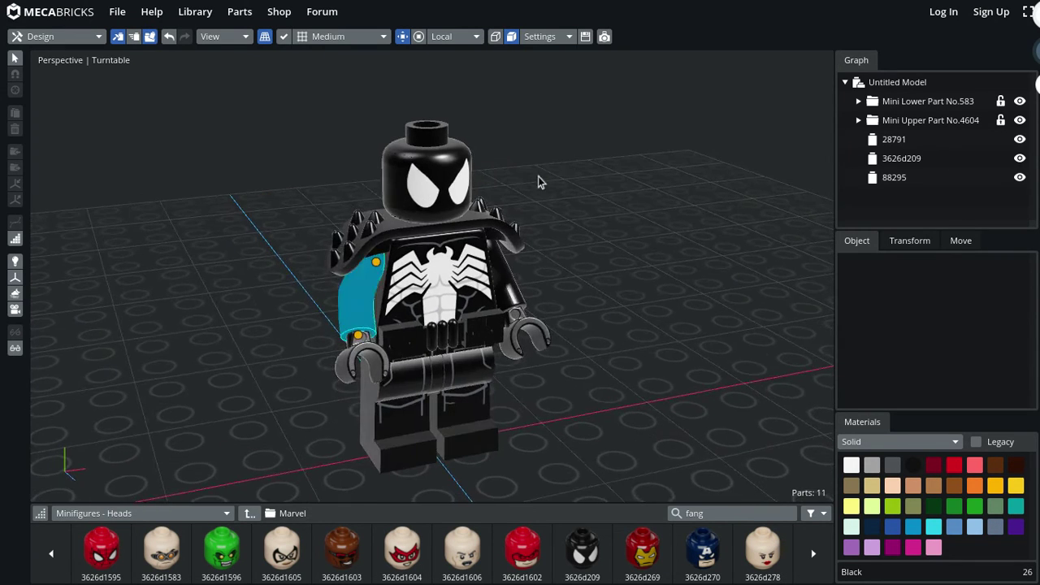
pyautogui.click(420, 180)
pyautogui.press('Delete')
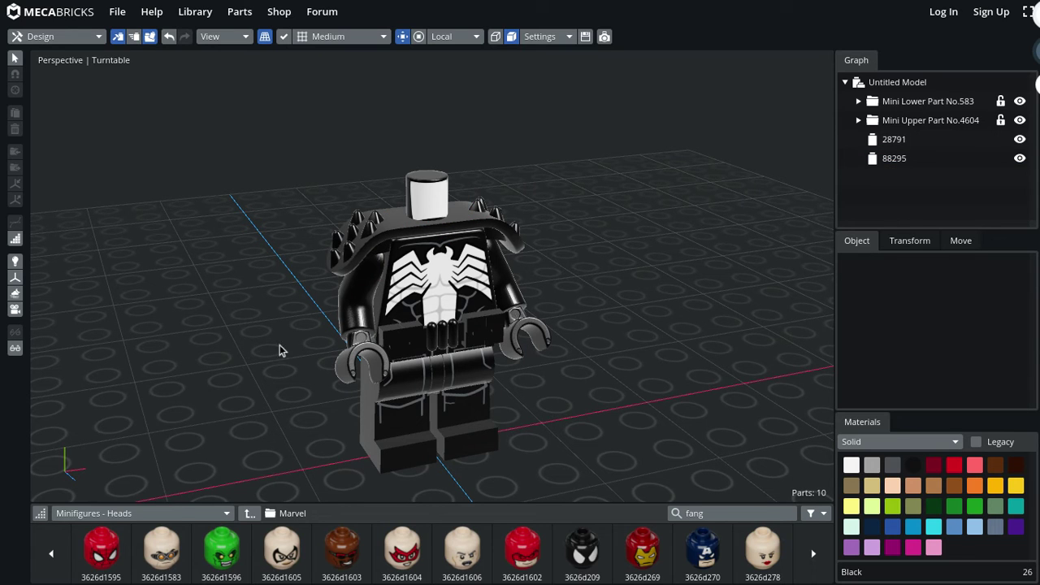
# Step: Attach the black masked head 3626d1323 from the Marvel heads to the shoulder armour's neck connection
pyautogui.click(51, 557)
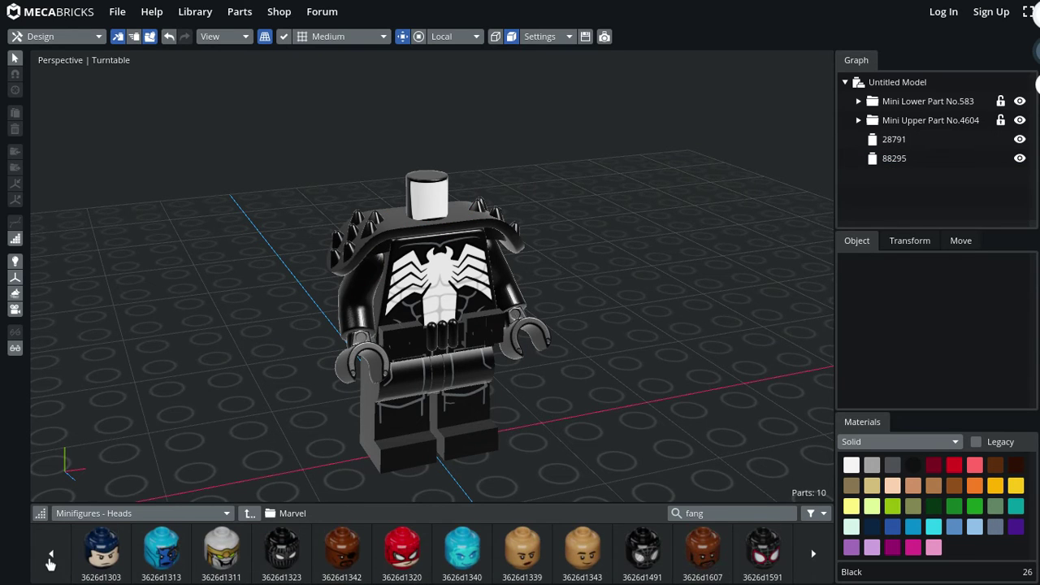
pyautogui.click(364, 246)
pyautogui.click(281, 553)
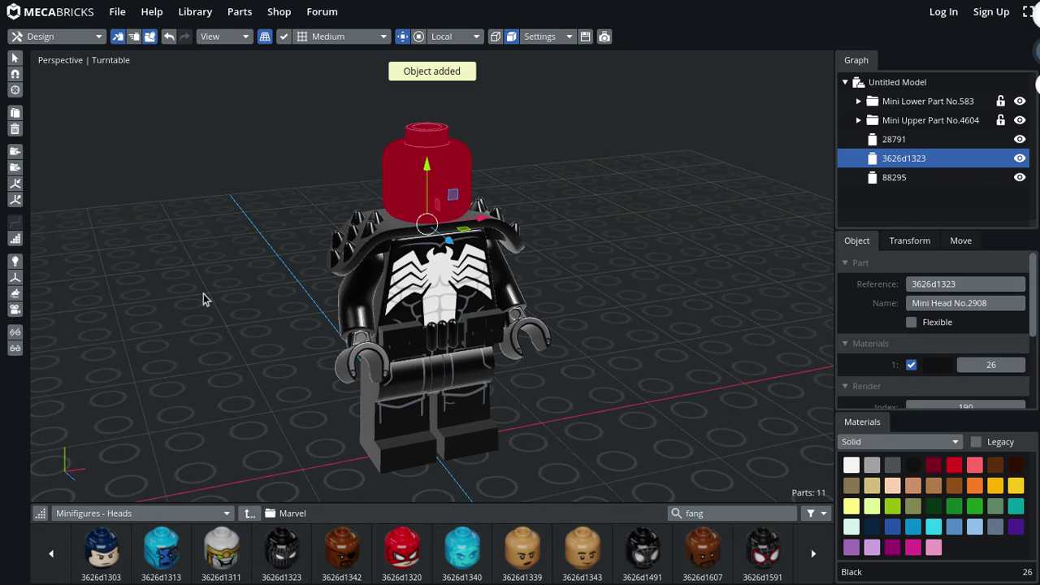
pyautogui.click(203, 299)
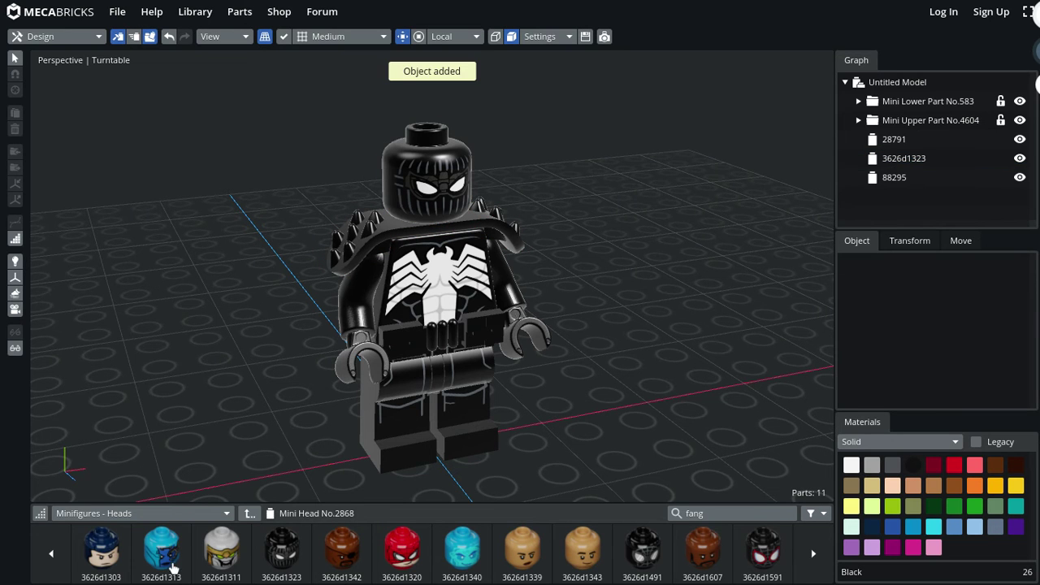
# Step: Switch the parts library to the Minifigures - Weapons category
pyautogui.click(132, 514)
pyautogui.press('Down')
pyautogui.press('Down')
pyautogui.press('Down')
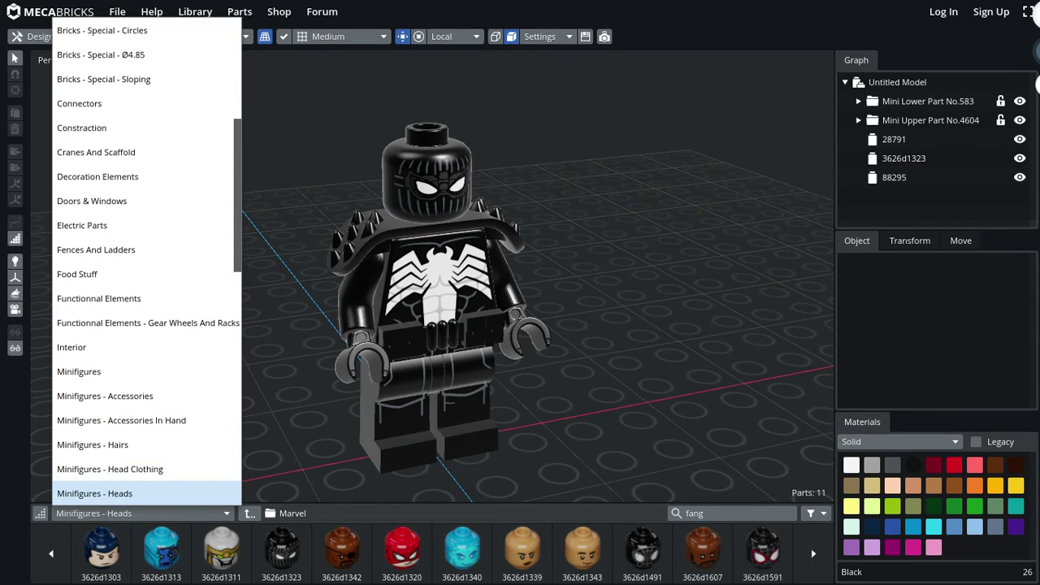
pyautogui.press('Down')
pyautogui.press('Return')
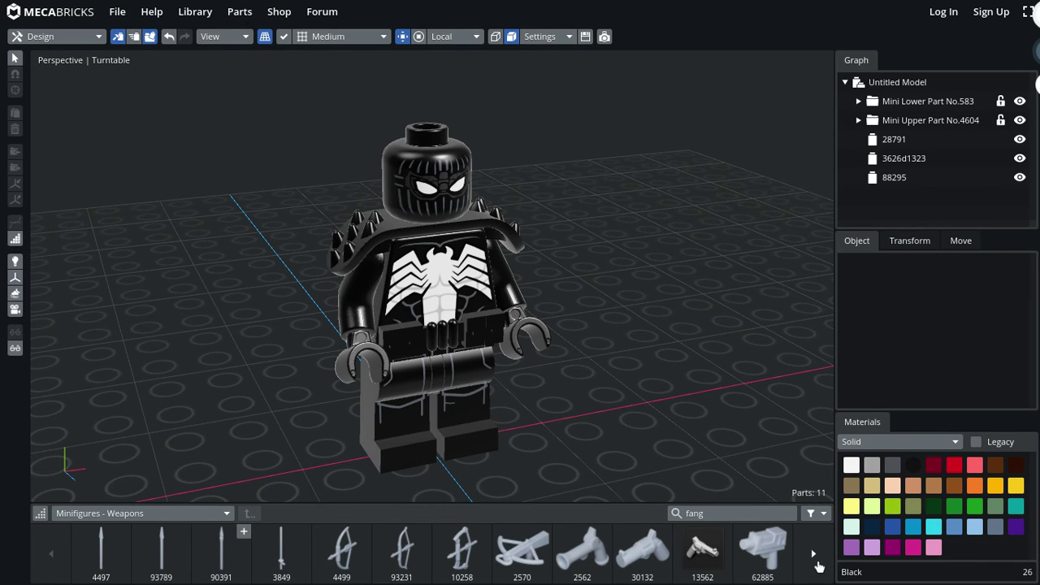
# Step: Attach the rifle 15445 to the figure's right hand and colour it in the pearlescent material Titanium Metallic
pyautogui.click(364, 372)
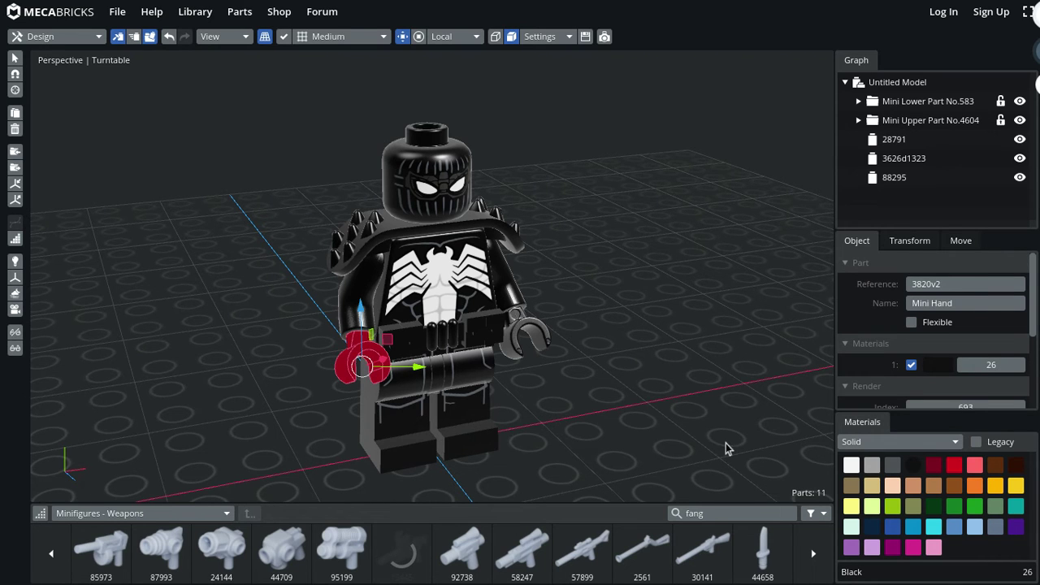
pyautogui.moveTo(646, 442); pyautogui.dragTo(739, 416)
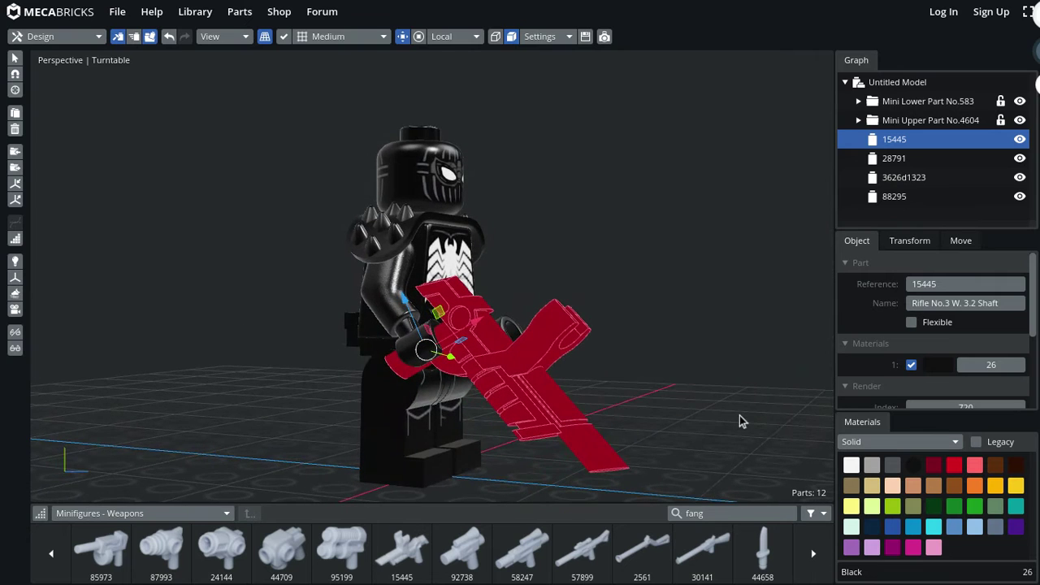
pyautogui.click(900, 441)
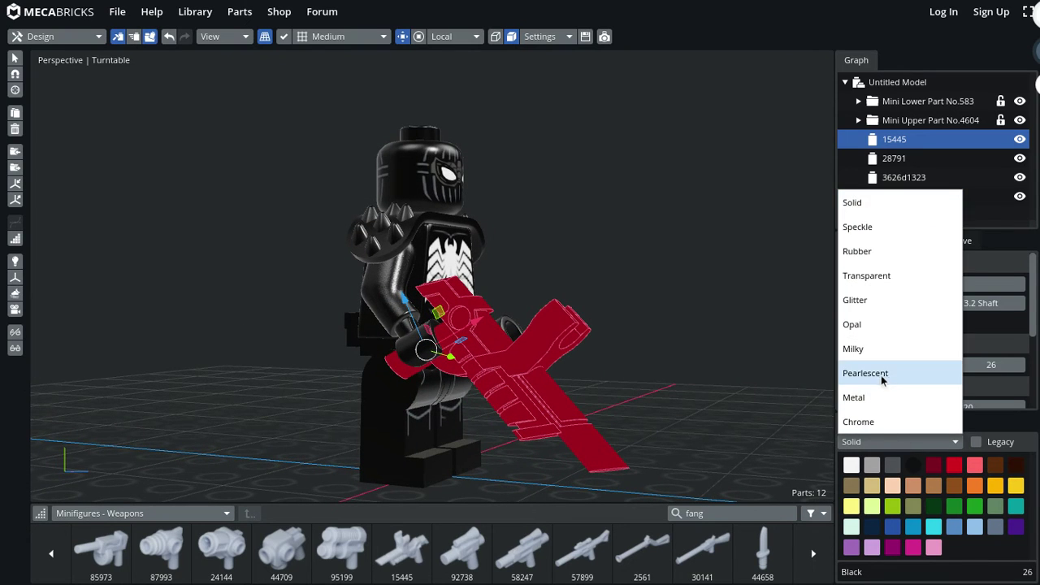
pyautogui.click(878, 373)
pyautogui.click(872, 468)
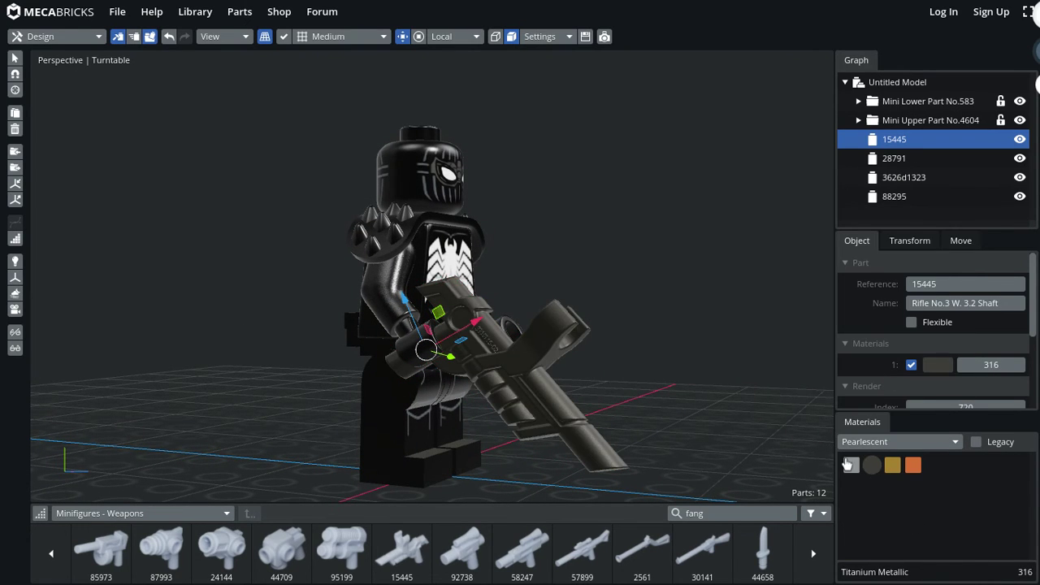
pyautogui.click(672, 372)
pyautogui.moveTo(672, 372); pyautogui.dragTo(528, 382)
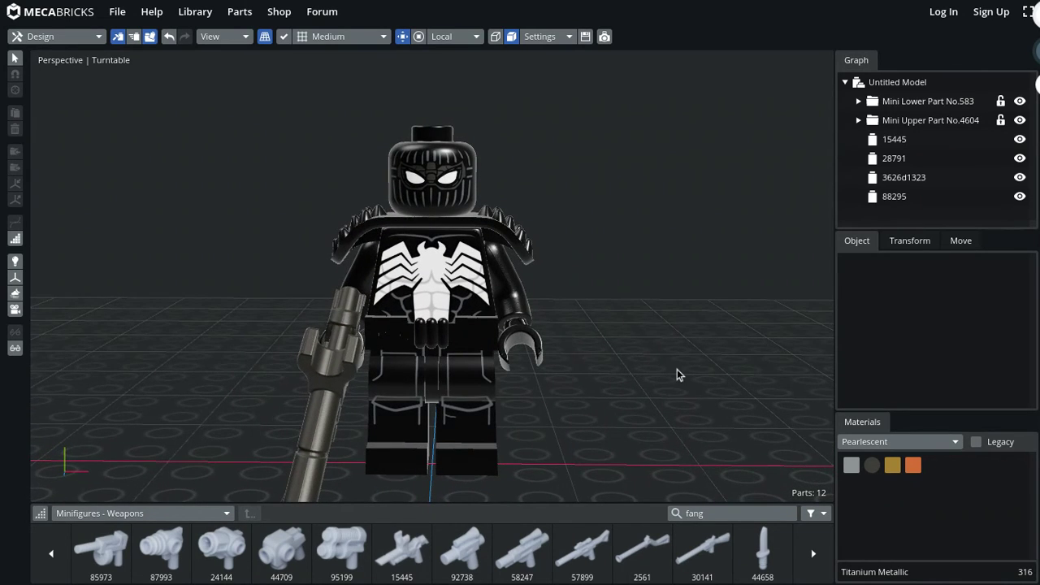
pyautogui.moveTo(678, 376); pyautogui.dragTo(660, 385)
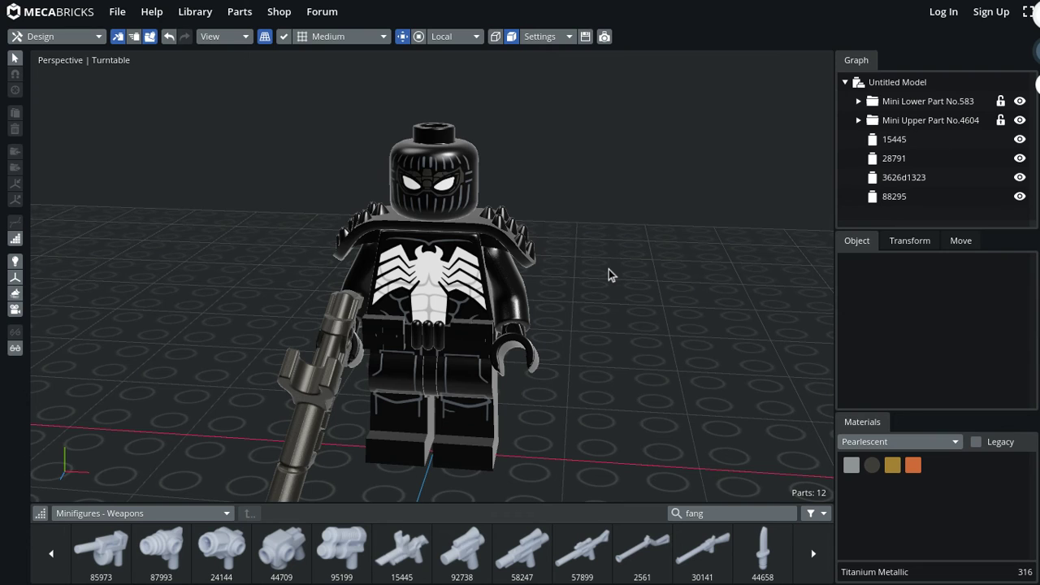
# Step: Attach the submachine gun 62885 to the figure's left hand
pyautogui.click(340, 388)
pyautogui.click(447, 174)
pyautogui.click(52, 555)
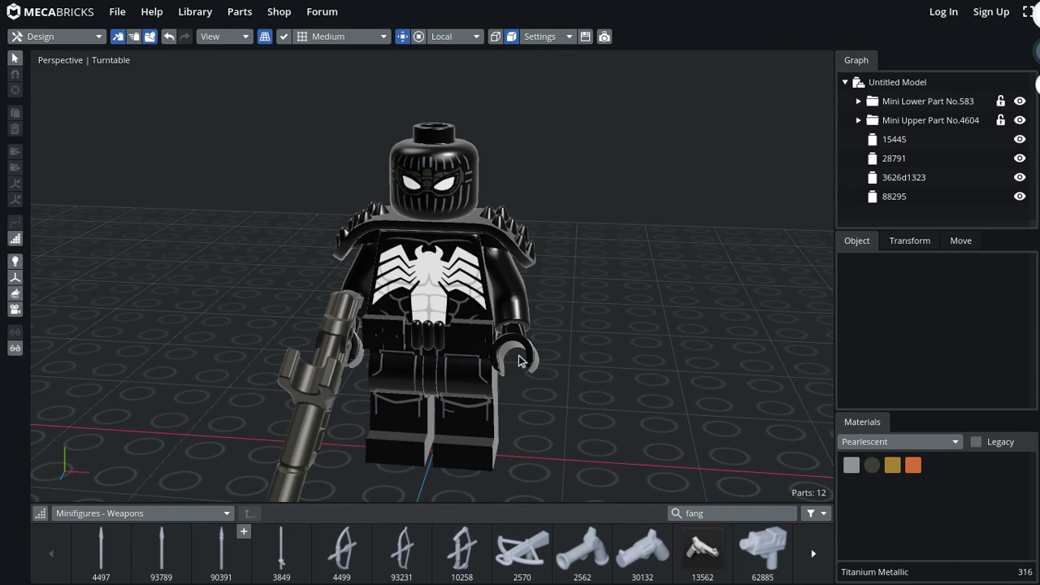
pyautogui.moveTo(666, 399); pyautogui.dragTo(633, 397)
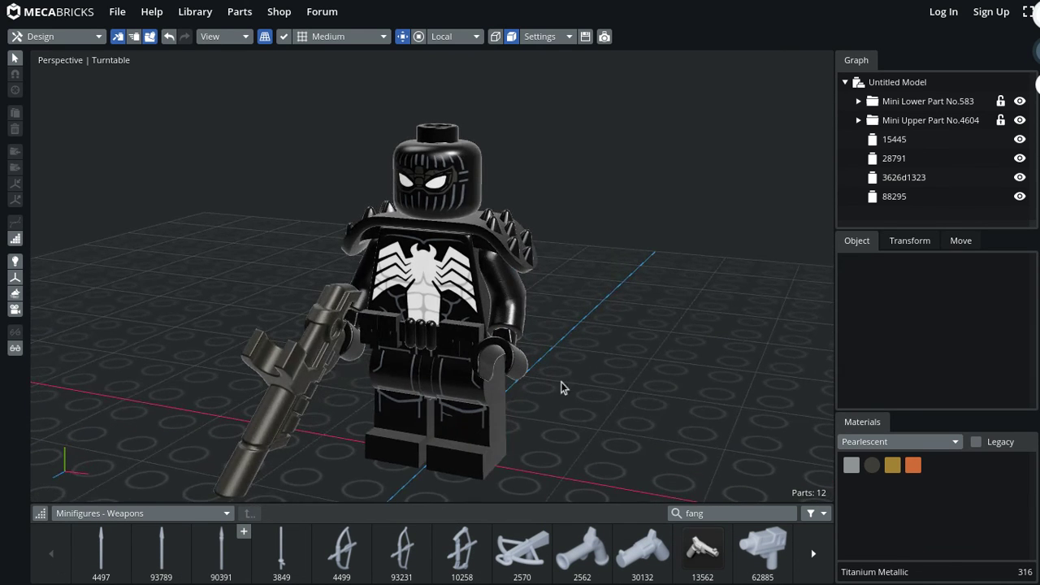
pyautogui.click(500, 365)
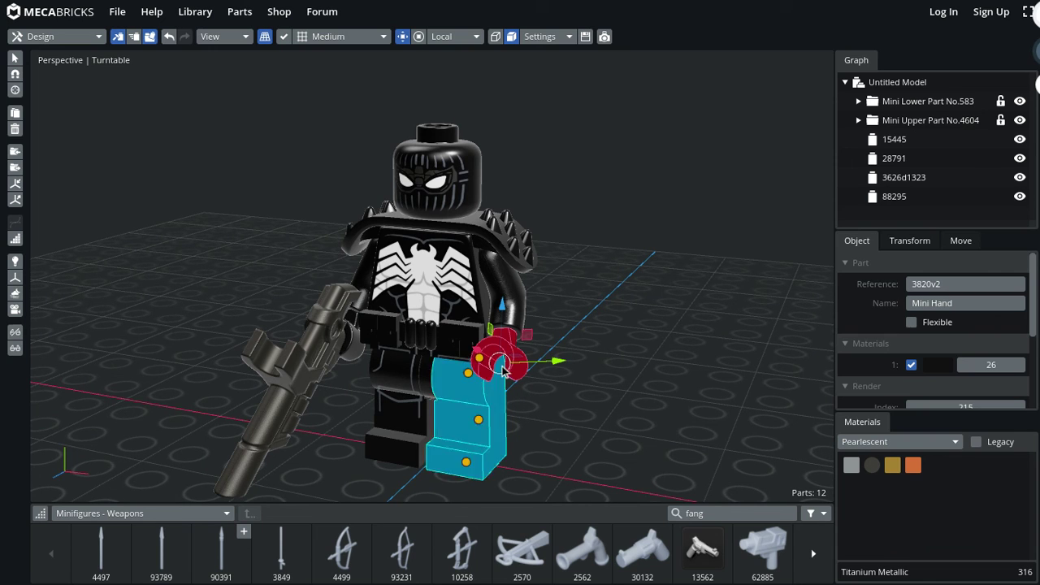
pyautogui.click(754, 567)
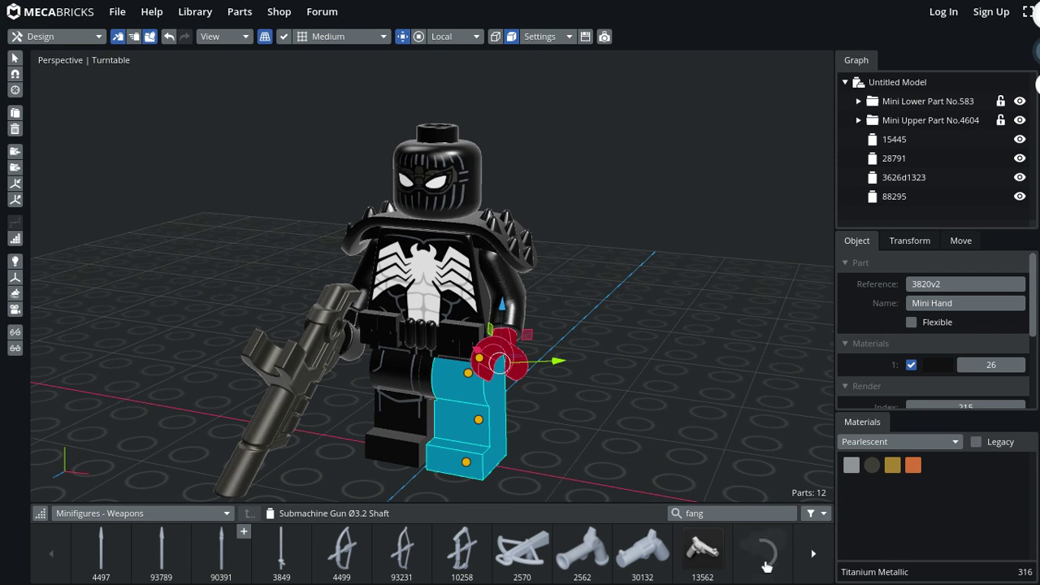
pyautogui.click(703, 380)
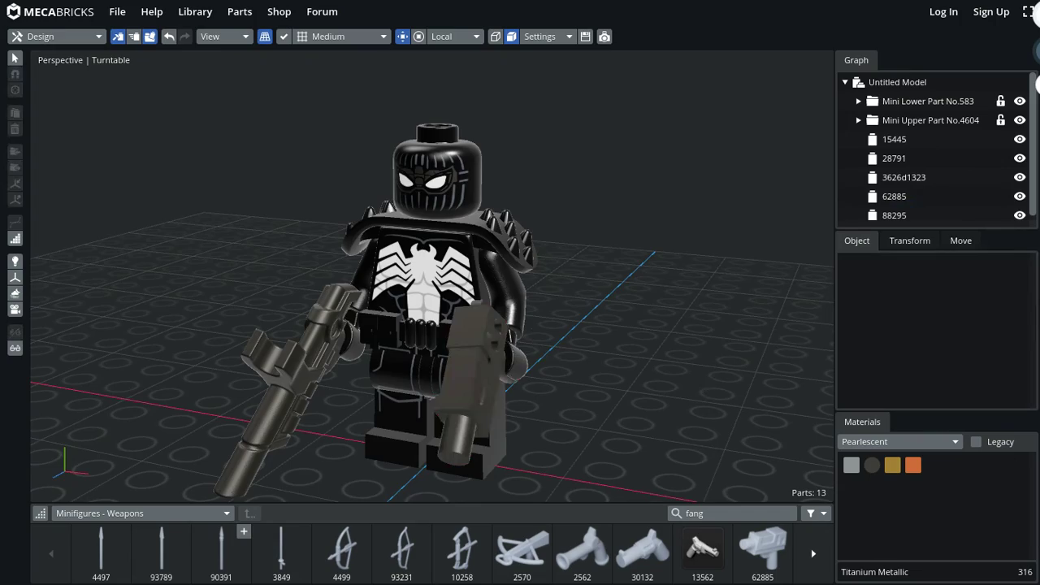
pyautogui.moveTo(703, 381); pyautogui.dragTo(1039, 369)
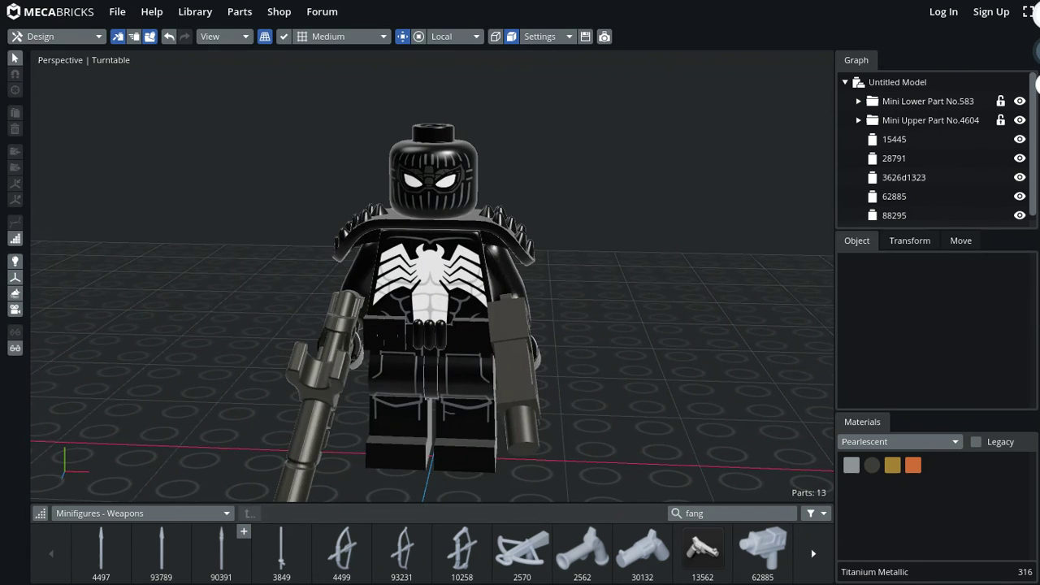